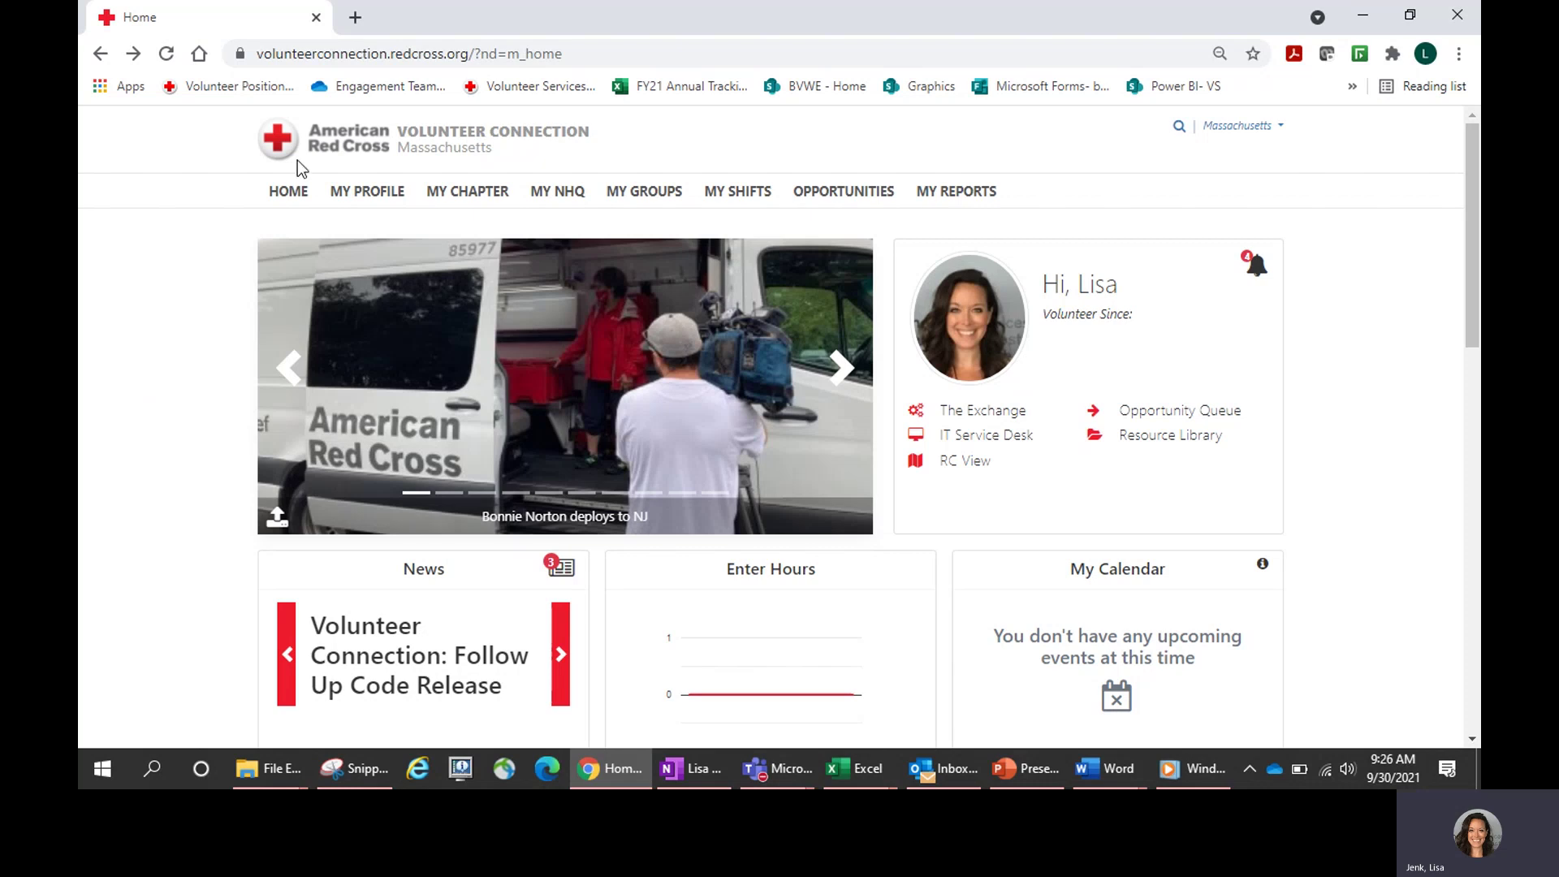
Step: Go from the home page to the volunteer's Profile page, starting at Personal Information
click(737, 193)
click(378, 196)
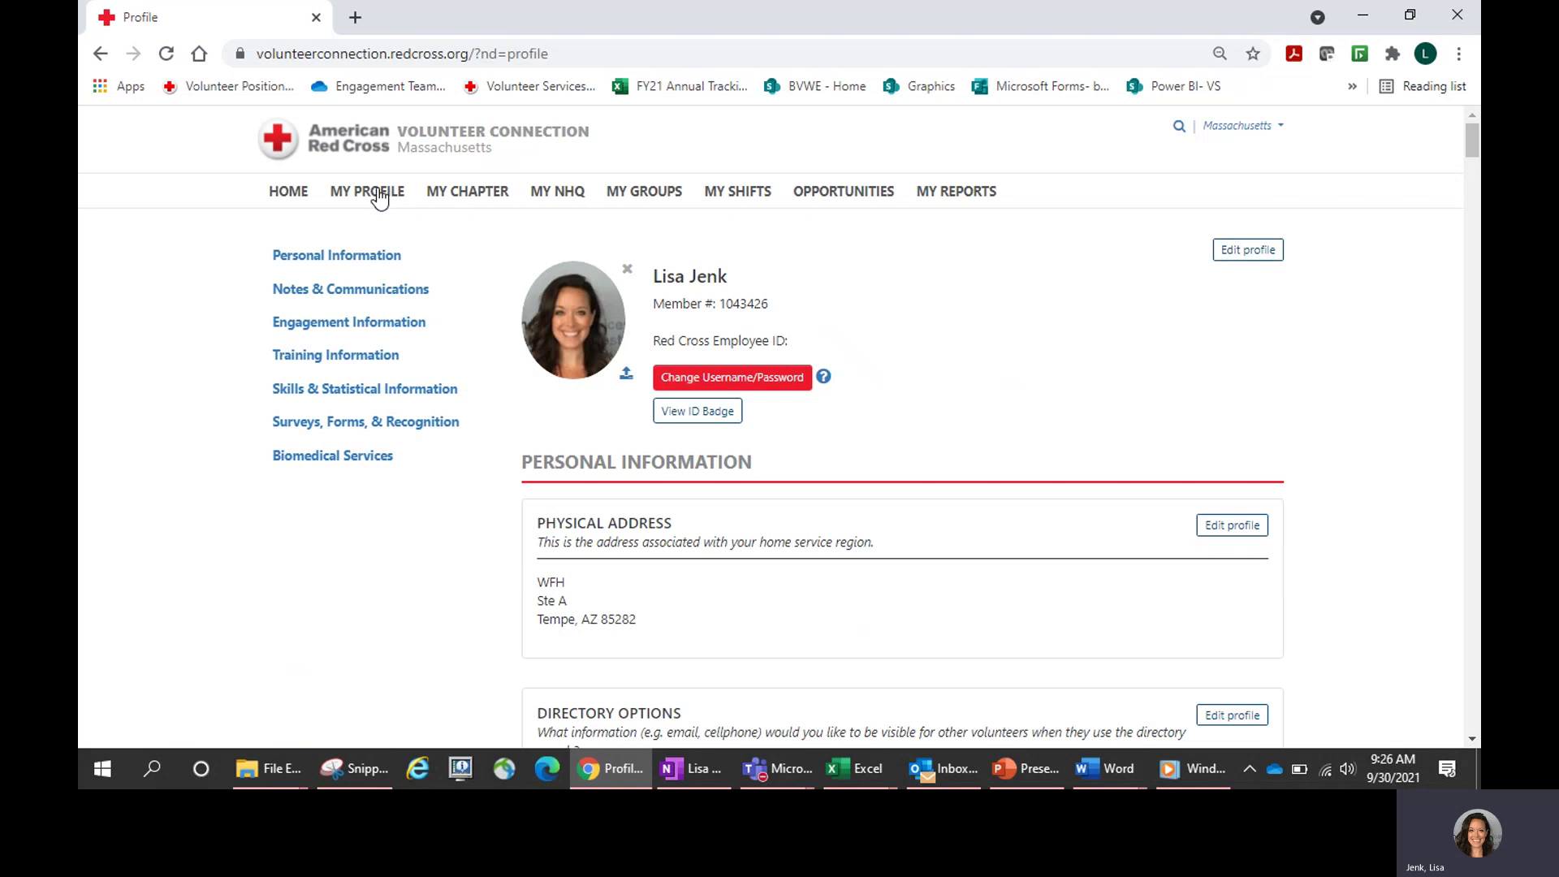
Step: Open the profile's empty Biomedical Services section and begin editing the Biomedical Volunteer counties
click(302, 462)
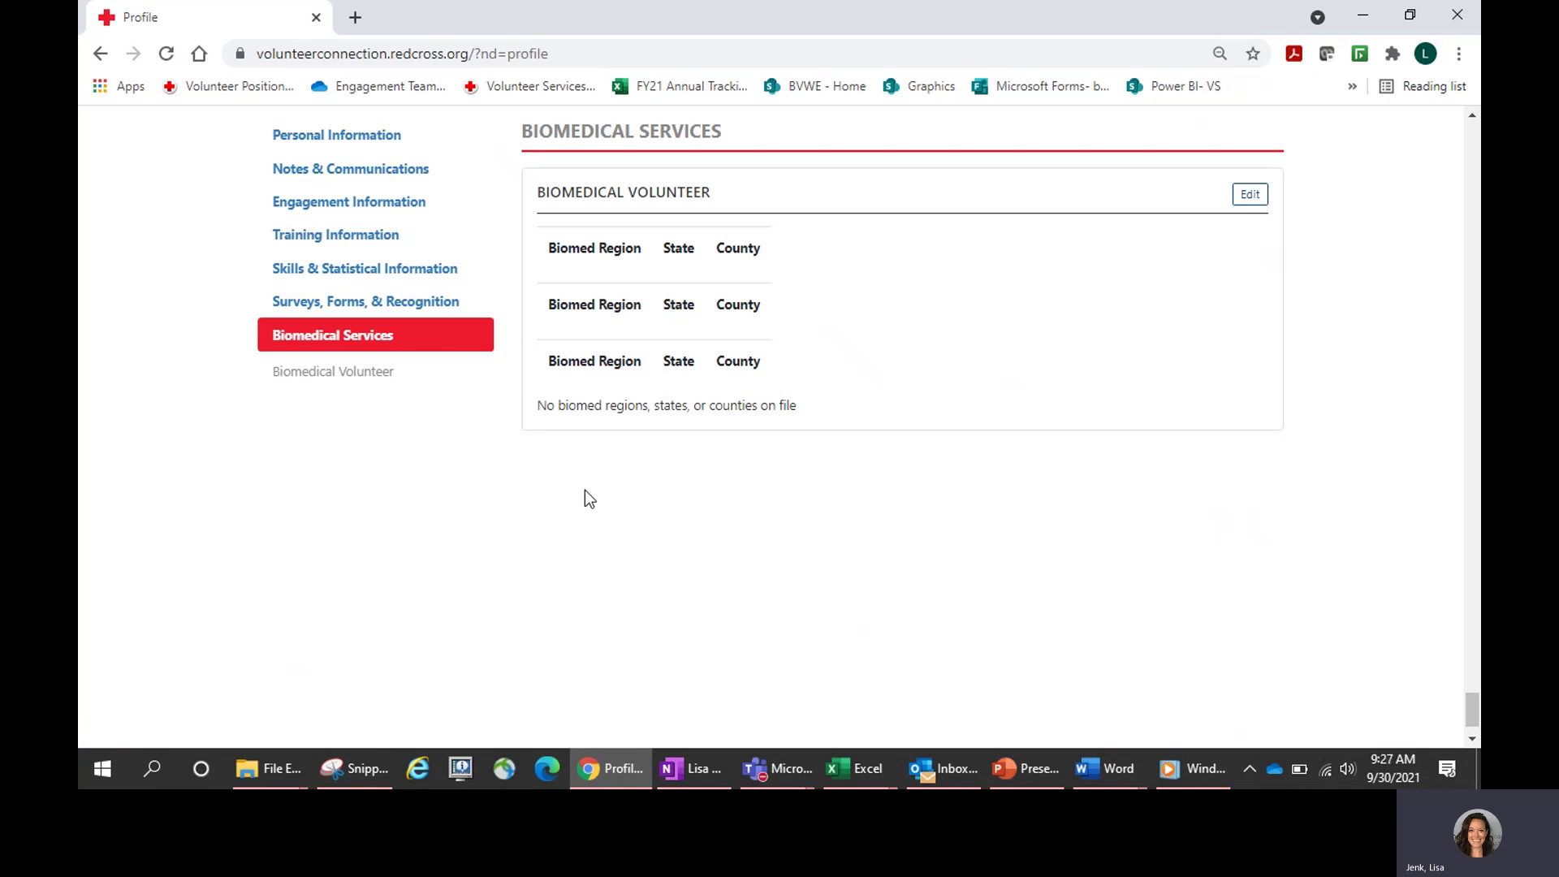
click(1253, 203)
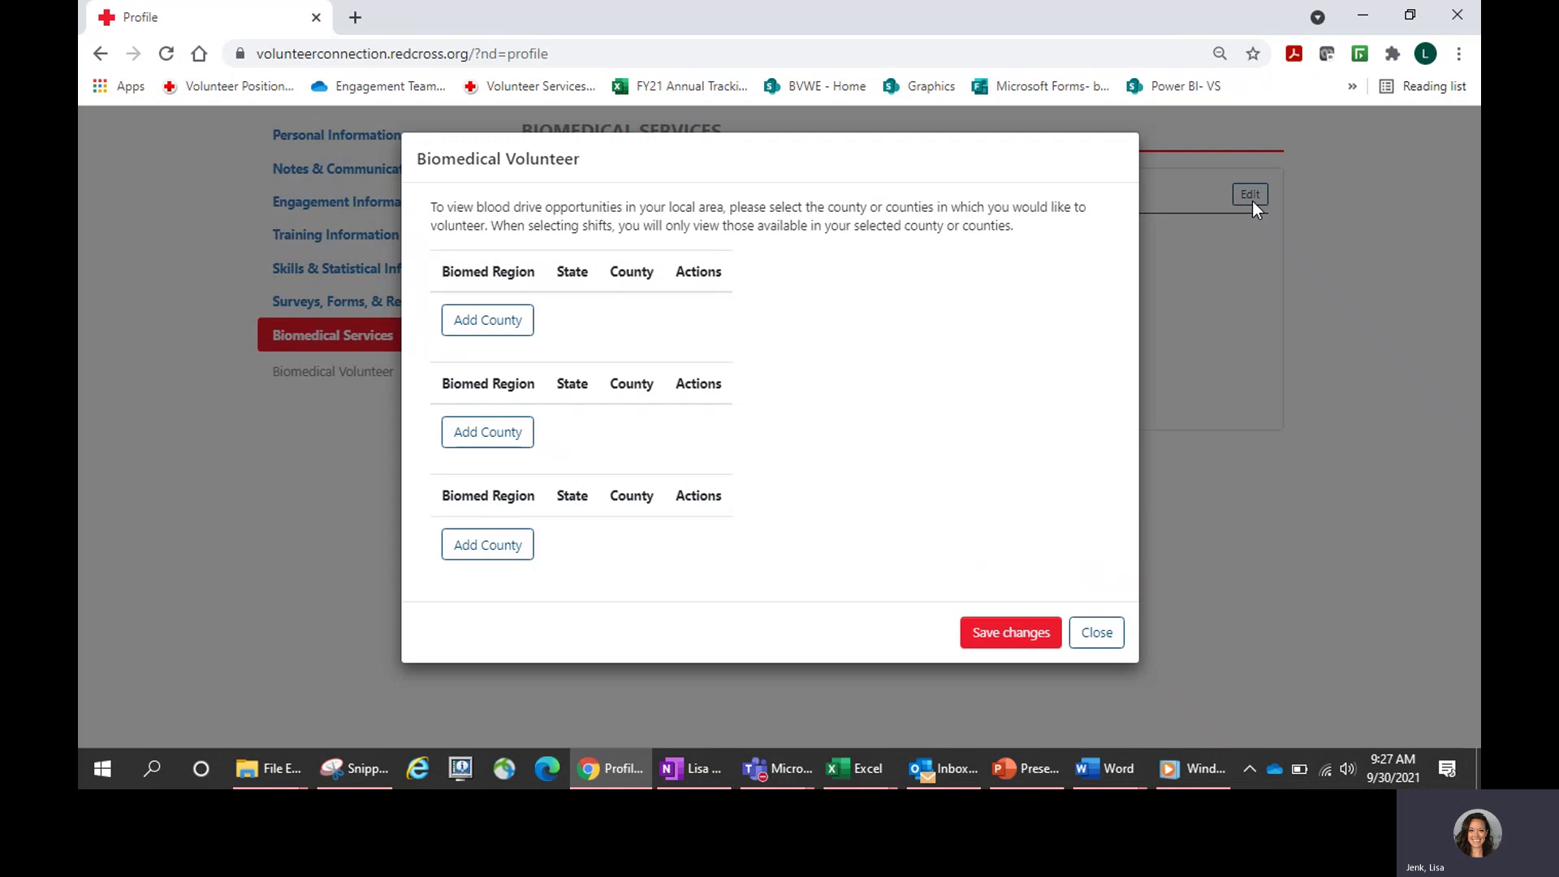
click(480, 435)
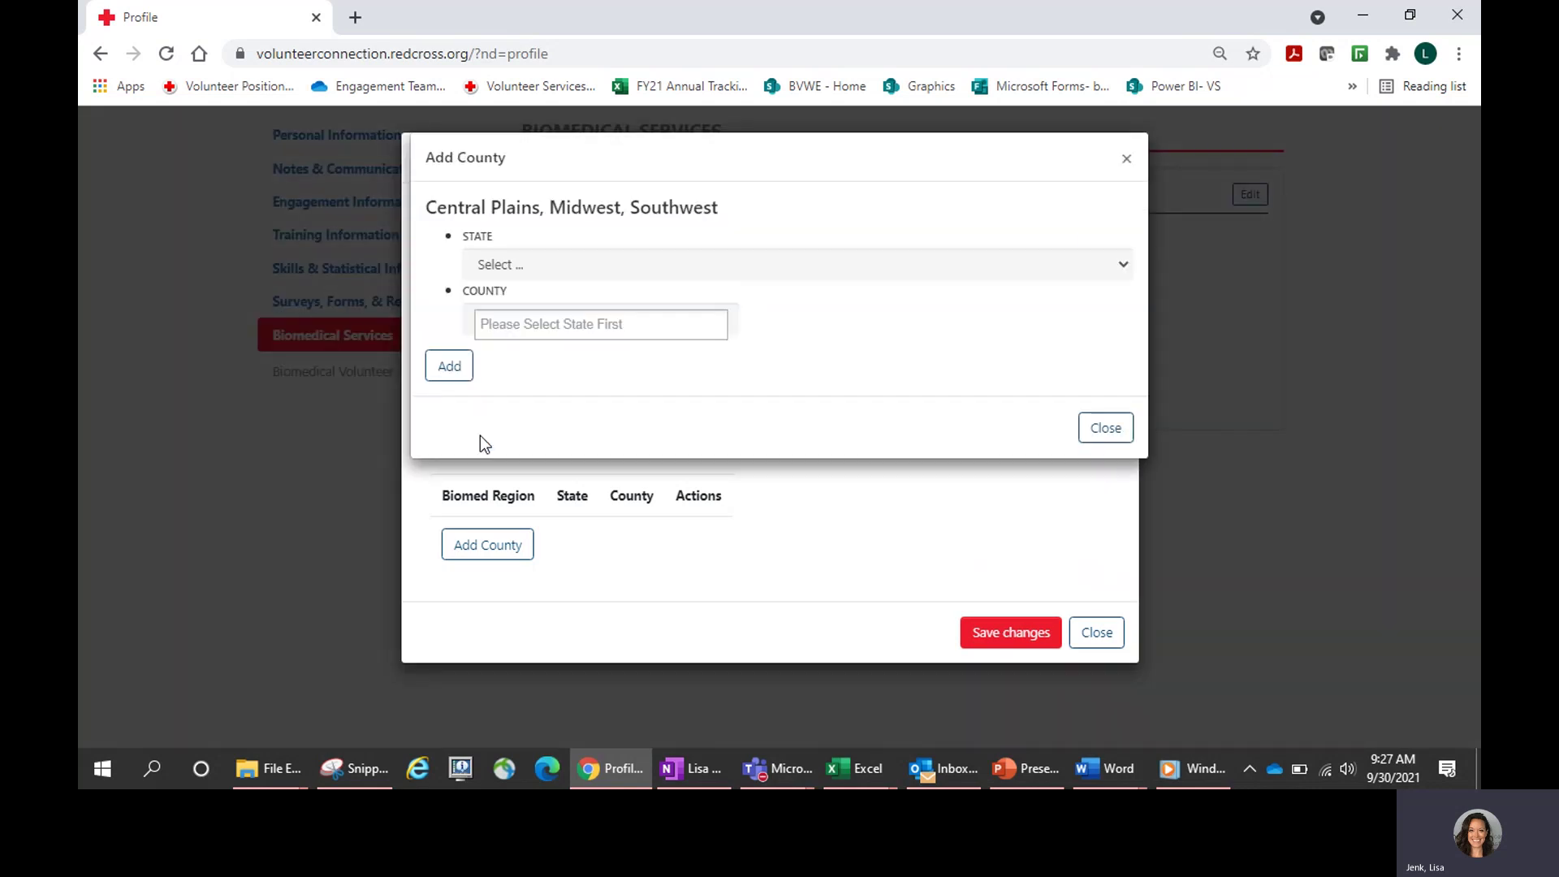
click(714, 264)
click(714, 264)
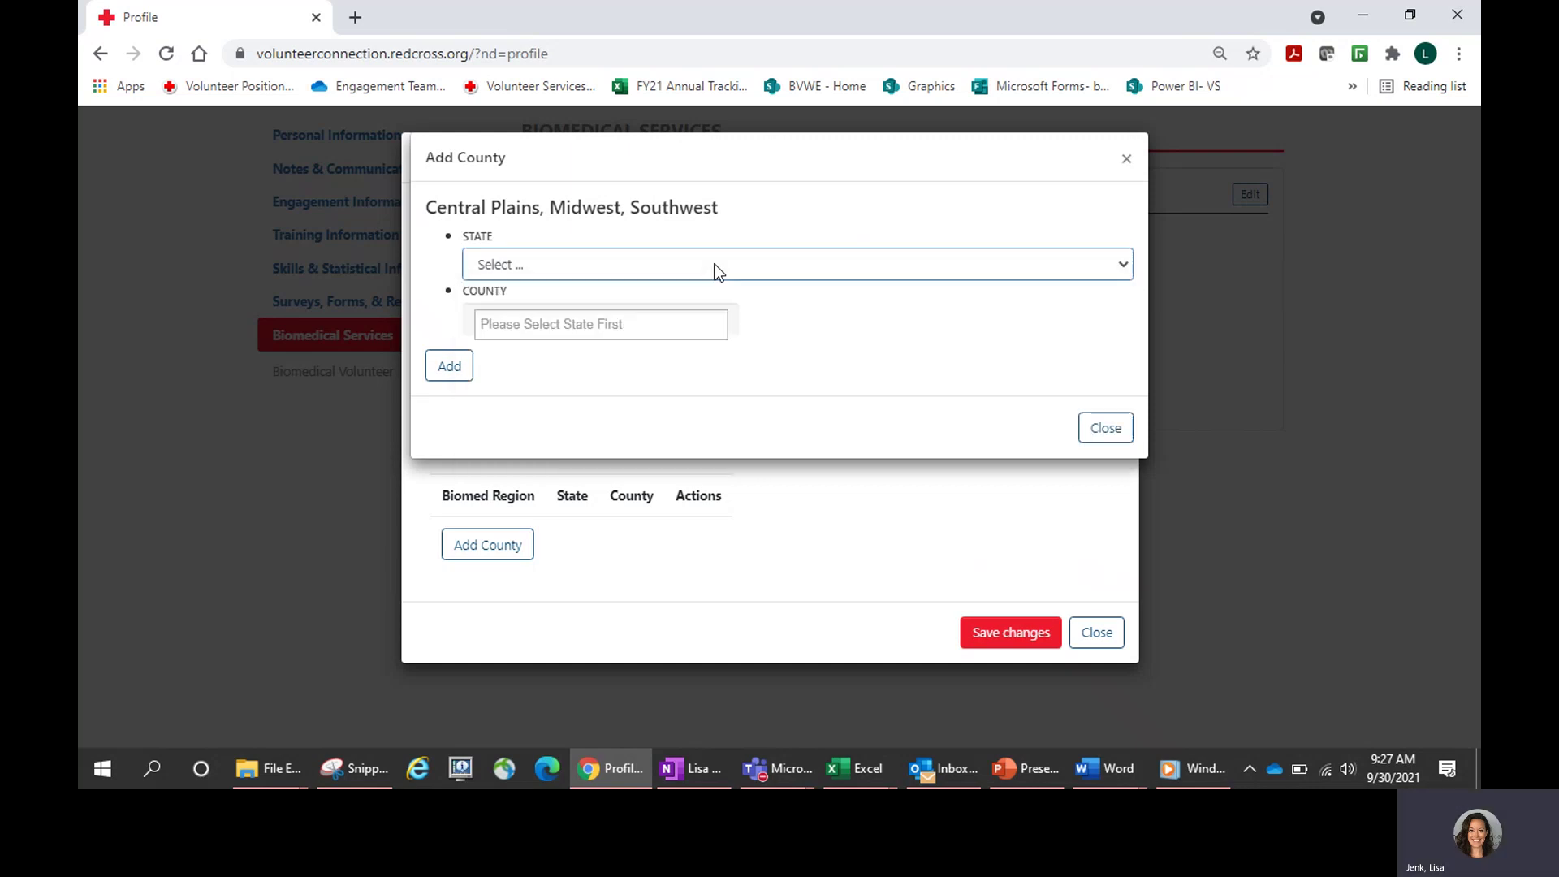
click(1128, 159)
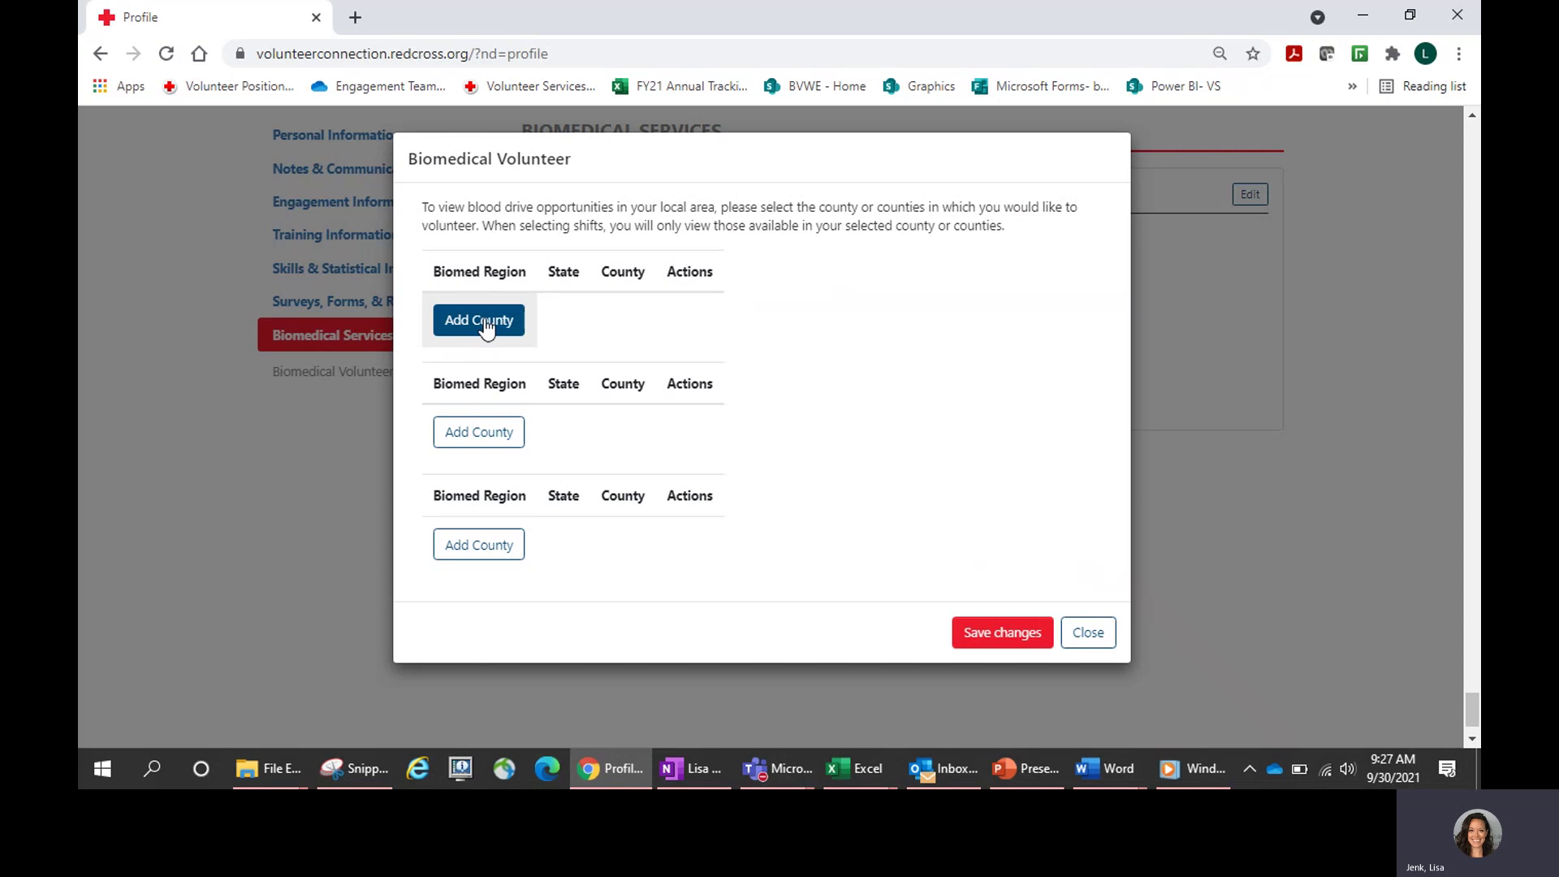
Step: Under the Arizona, Lewis & Clark region, add state AZ with Maricopa County and save changes
click(487, 325)
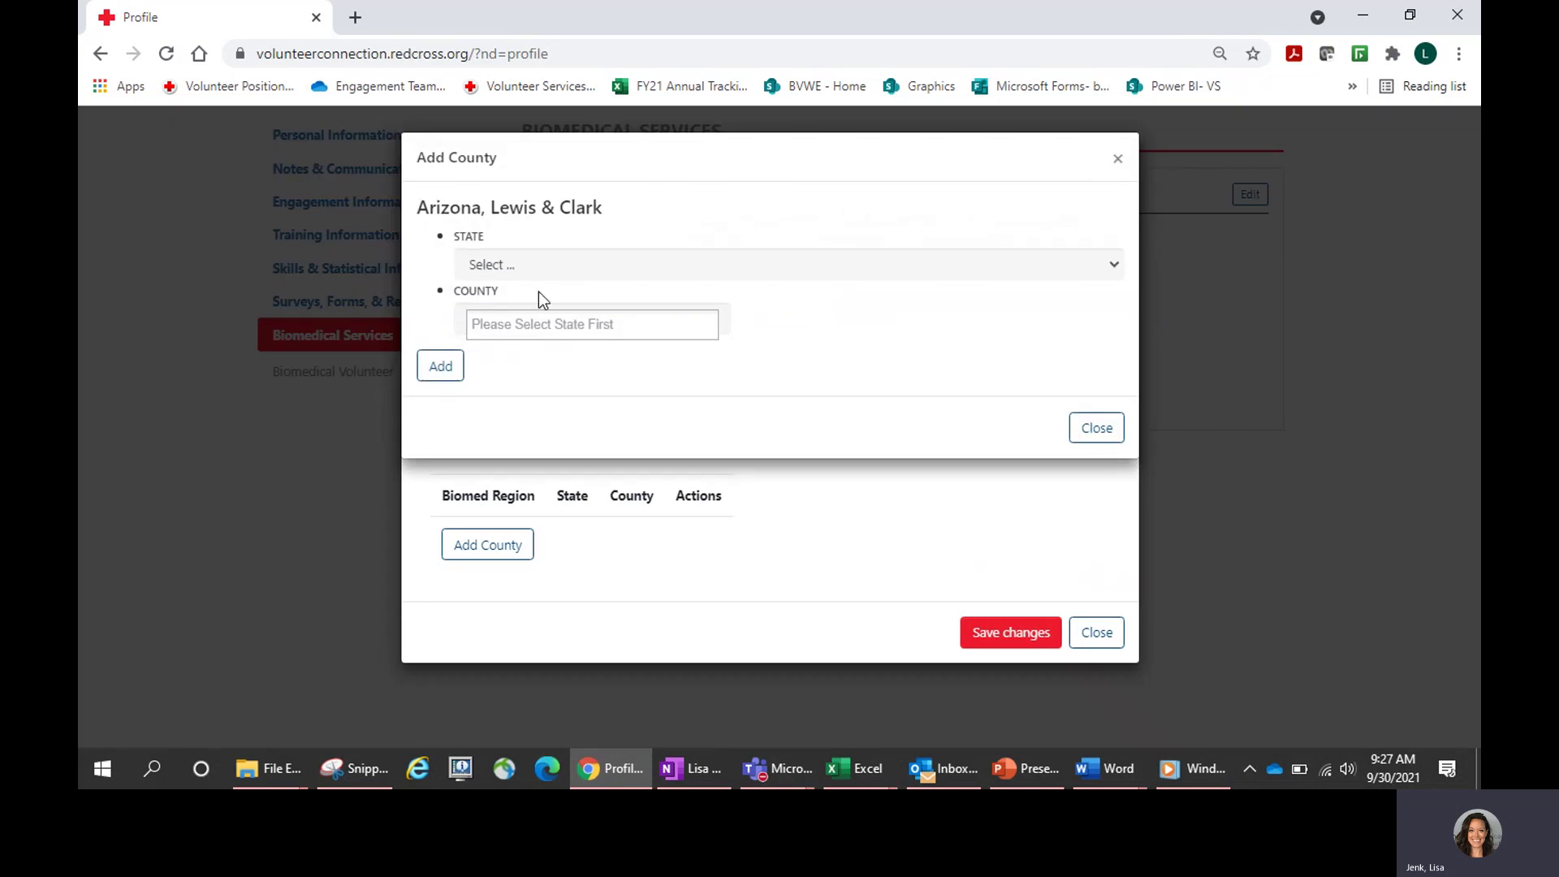
click(564, 264)
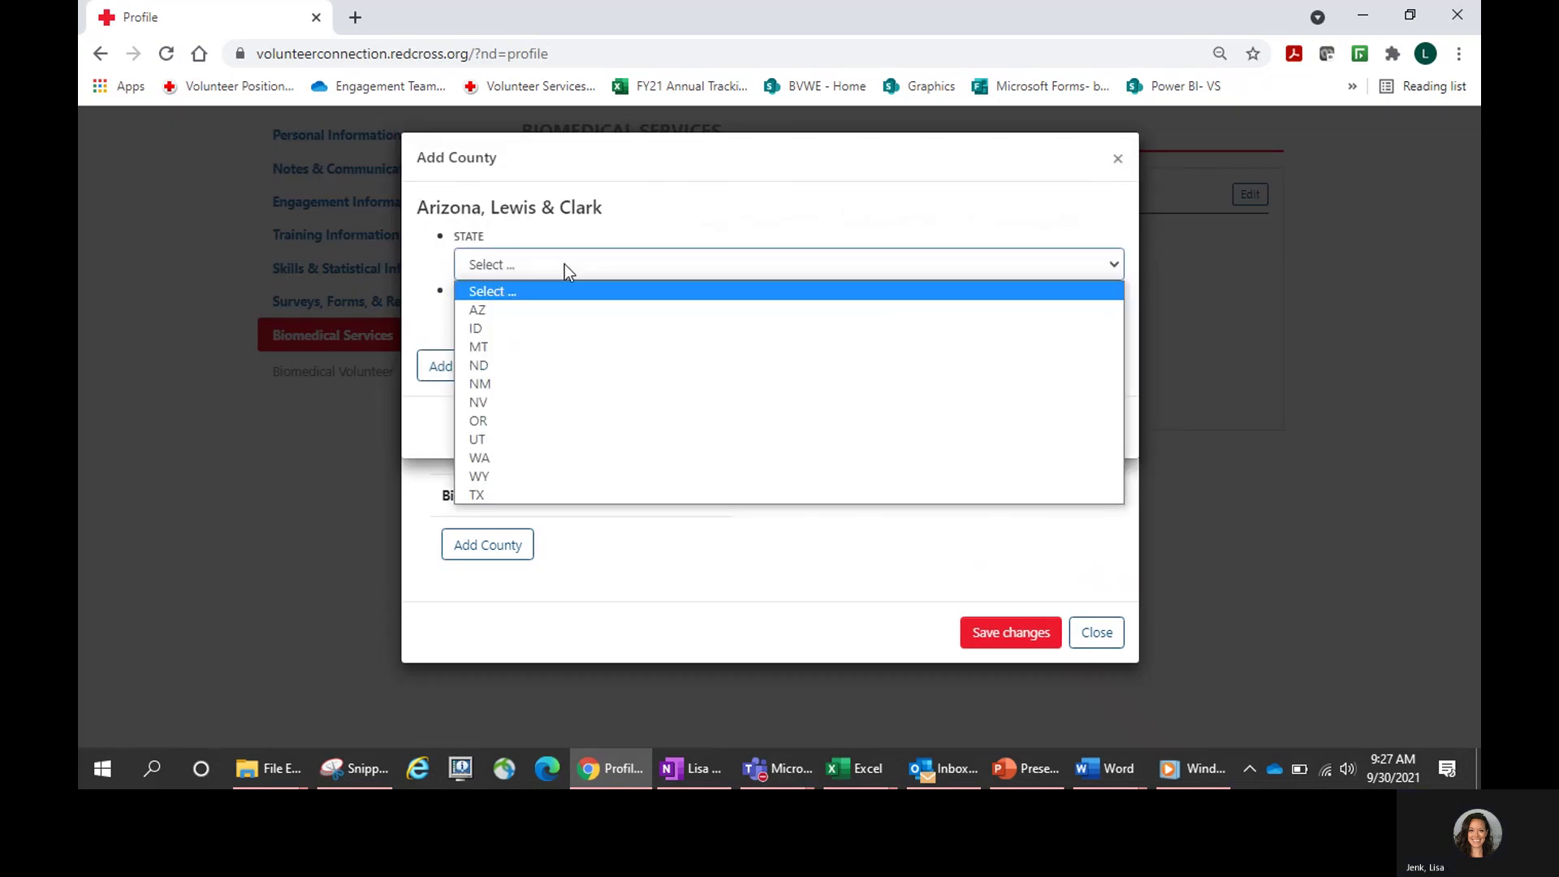
click(480, 311)
click(505, 325)
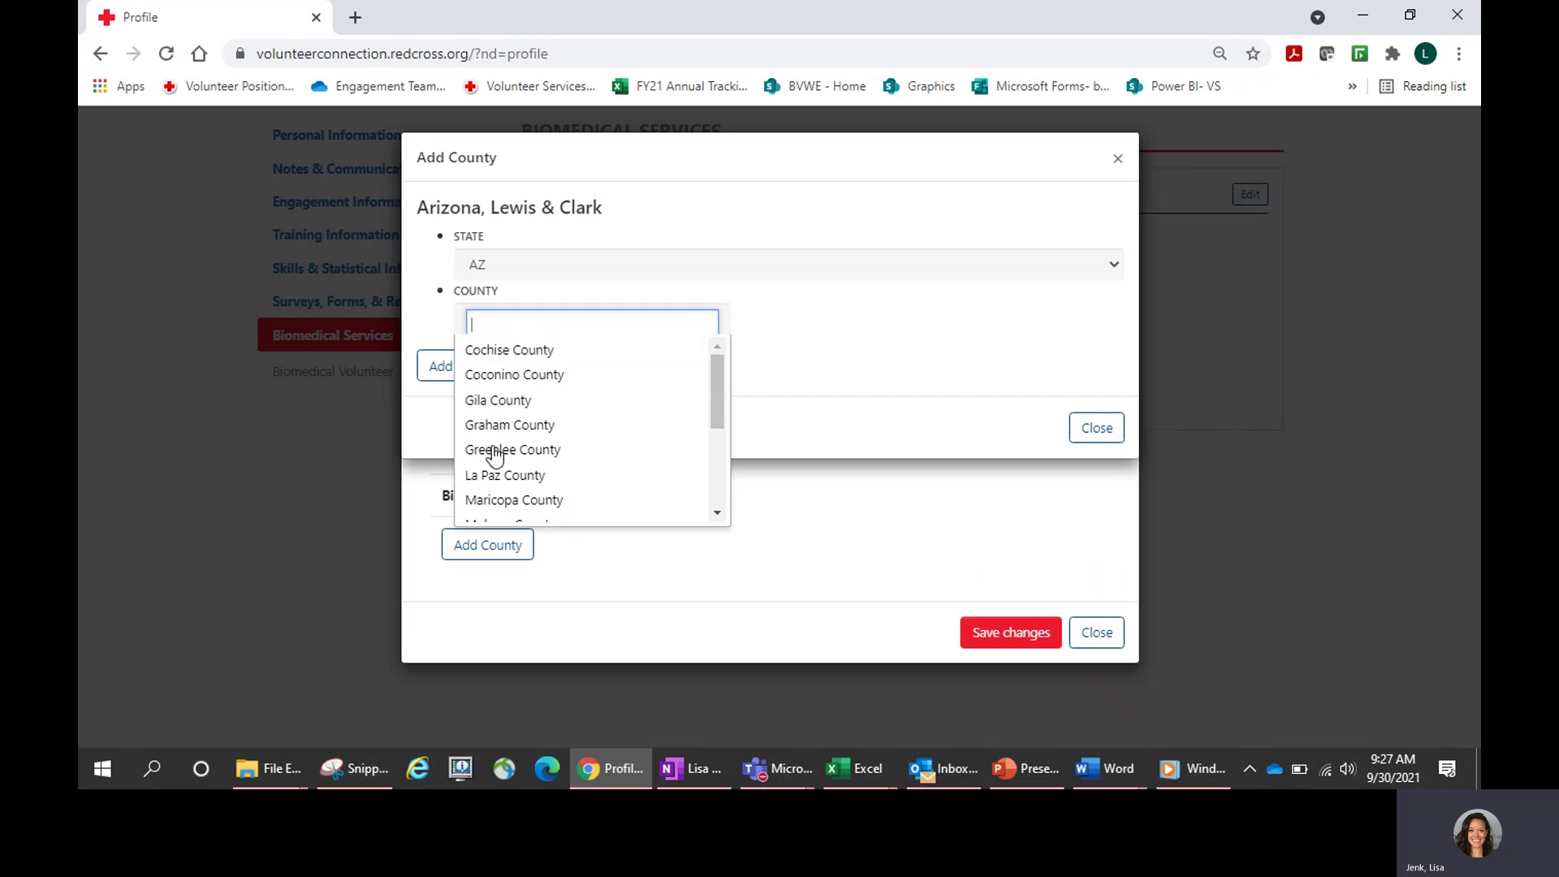
click(490, 500)
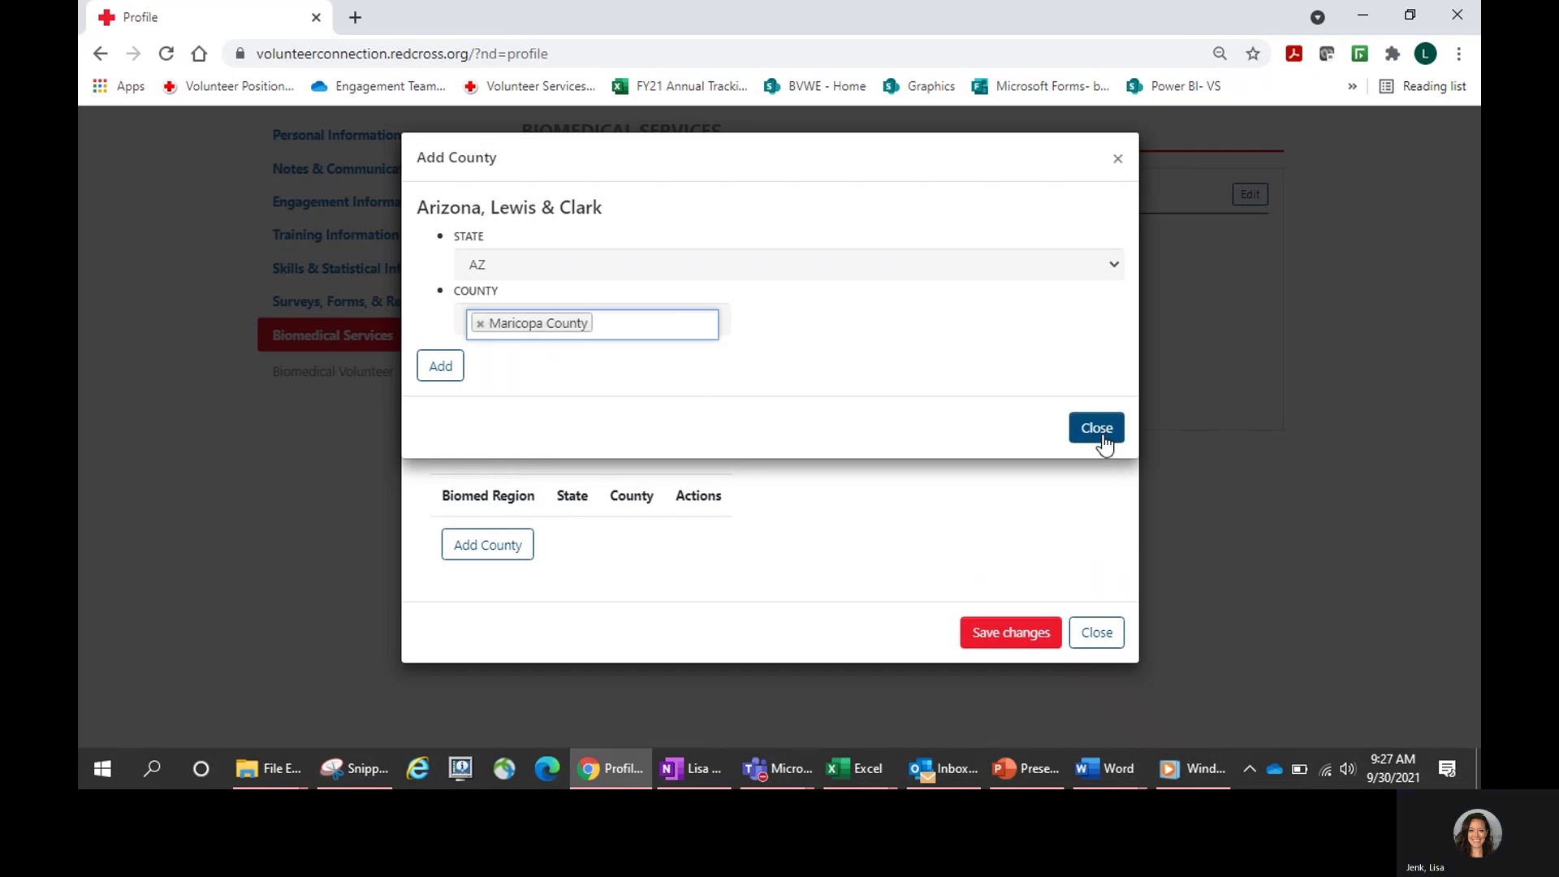
click(438, 367)
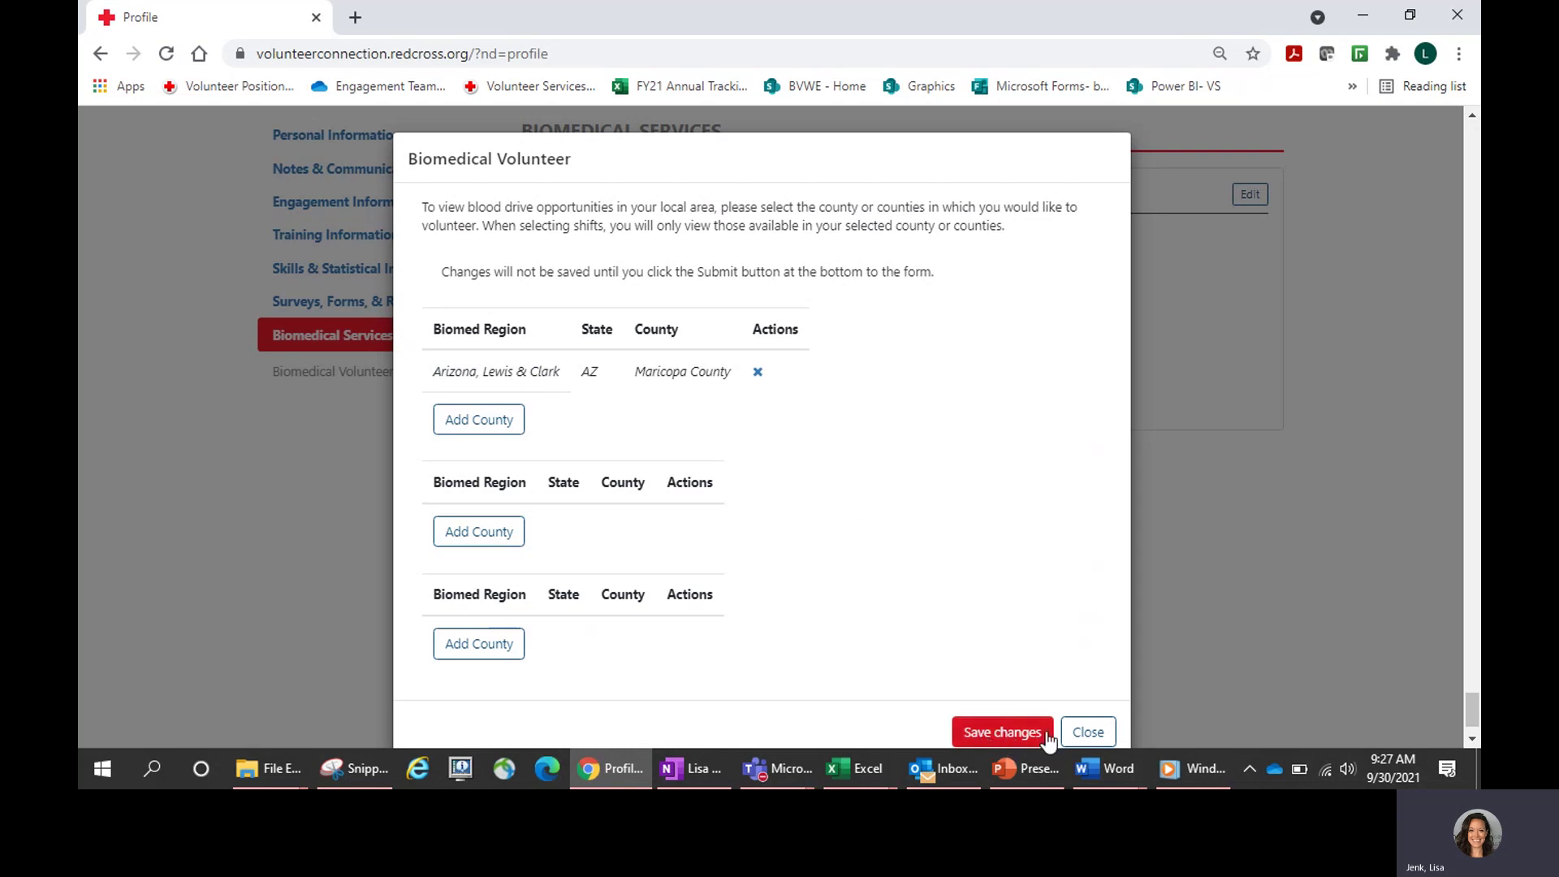
click(1001, 733)
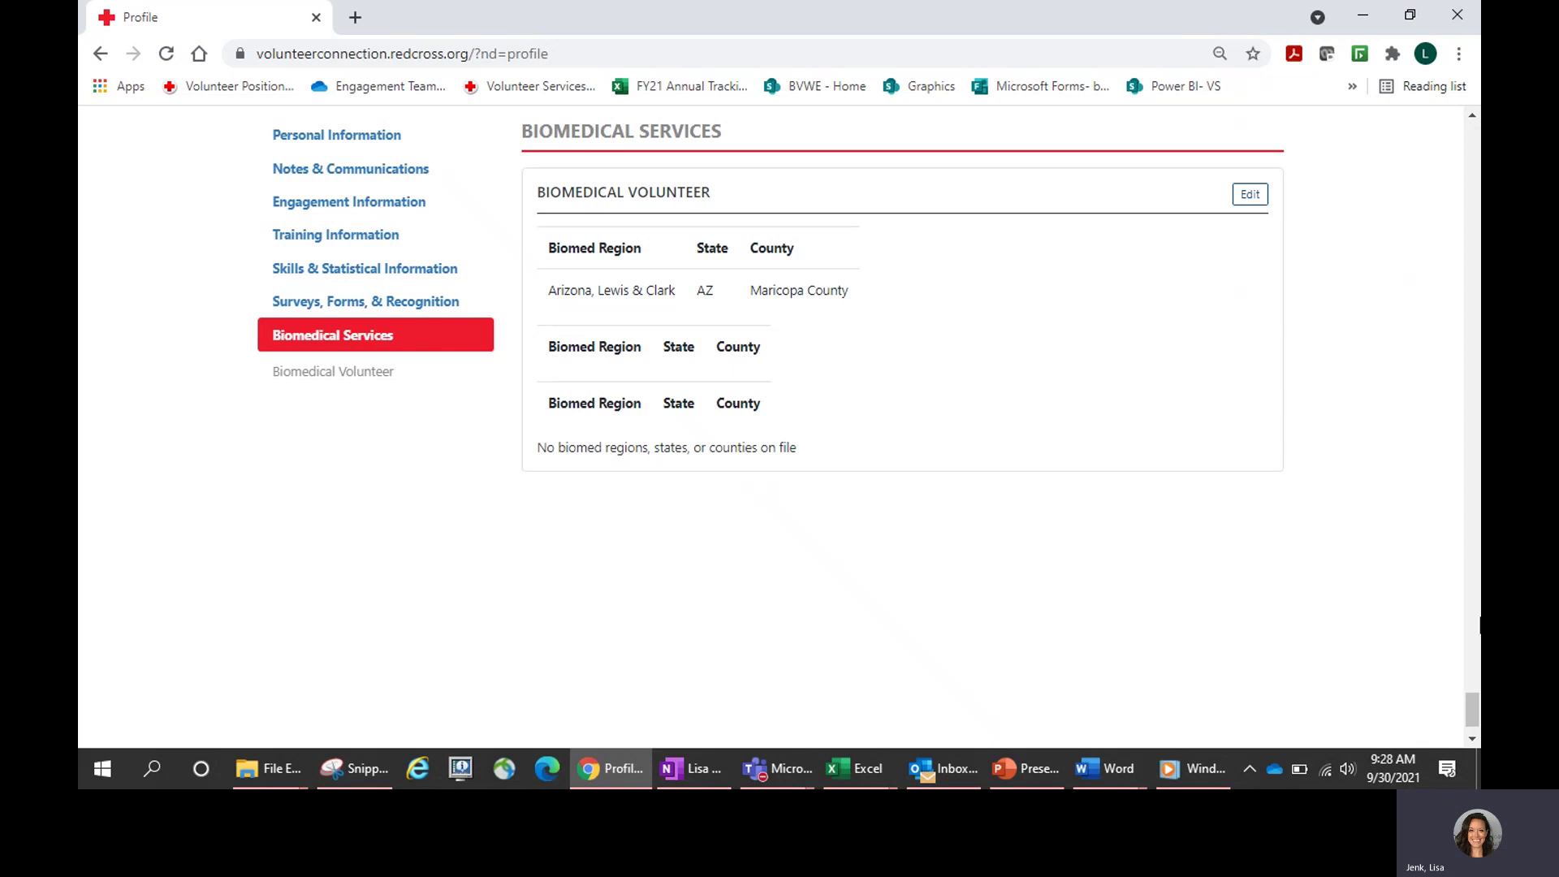
Step: Scroll to the top of the profile and return to the Volunteer Connection home page
drag(1471, 713, 1472, 130)
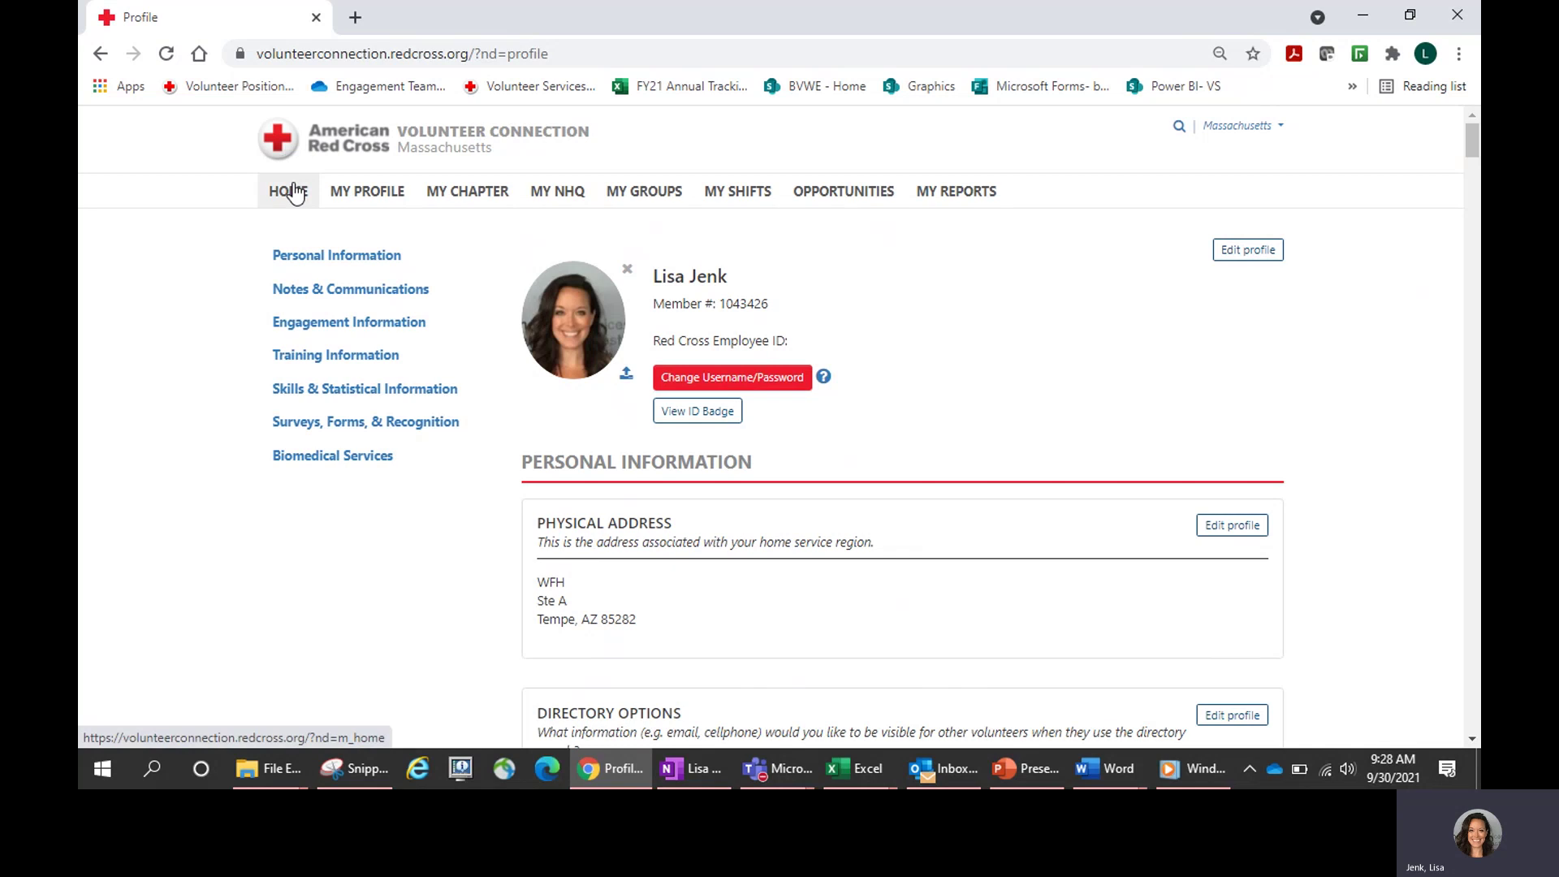
mouse_move(758, 192)
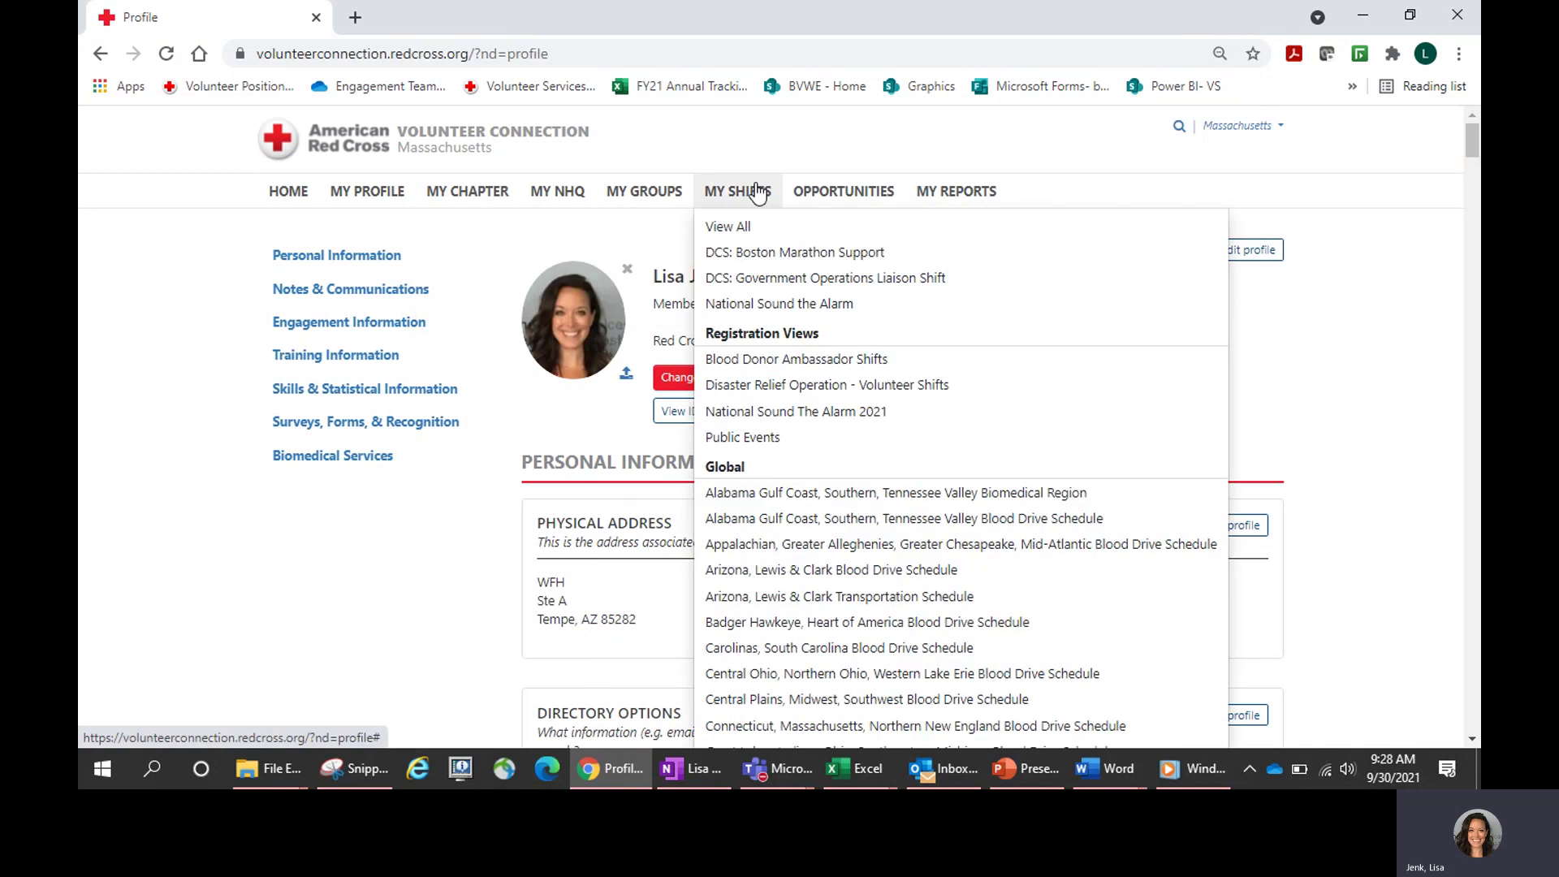
click(290, 193)
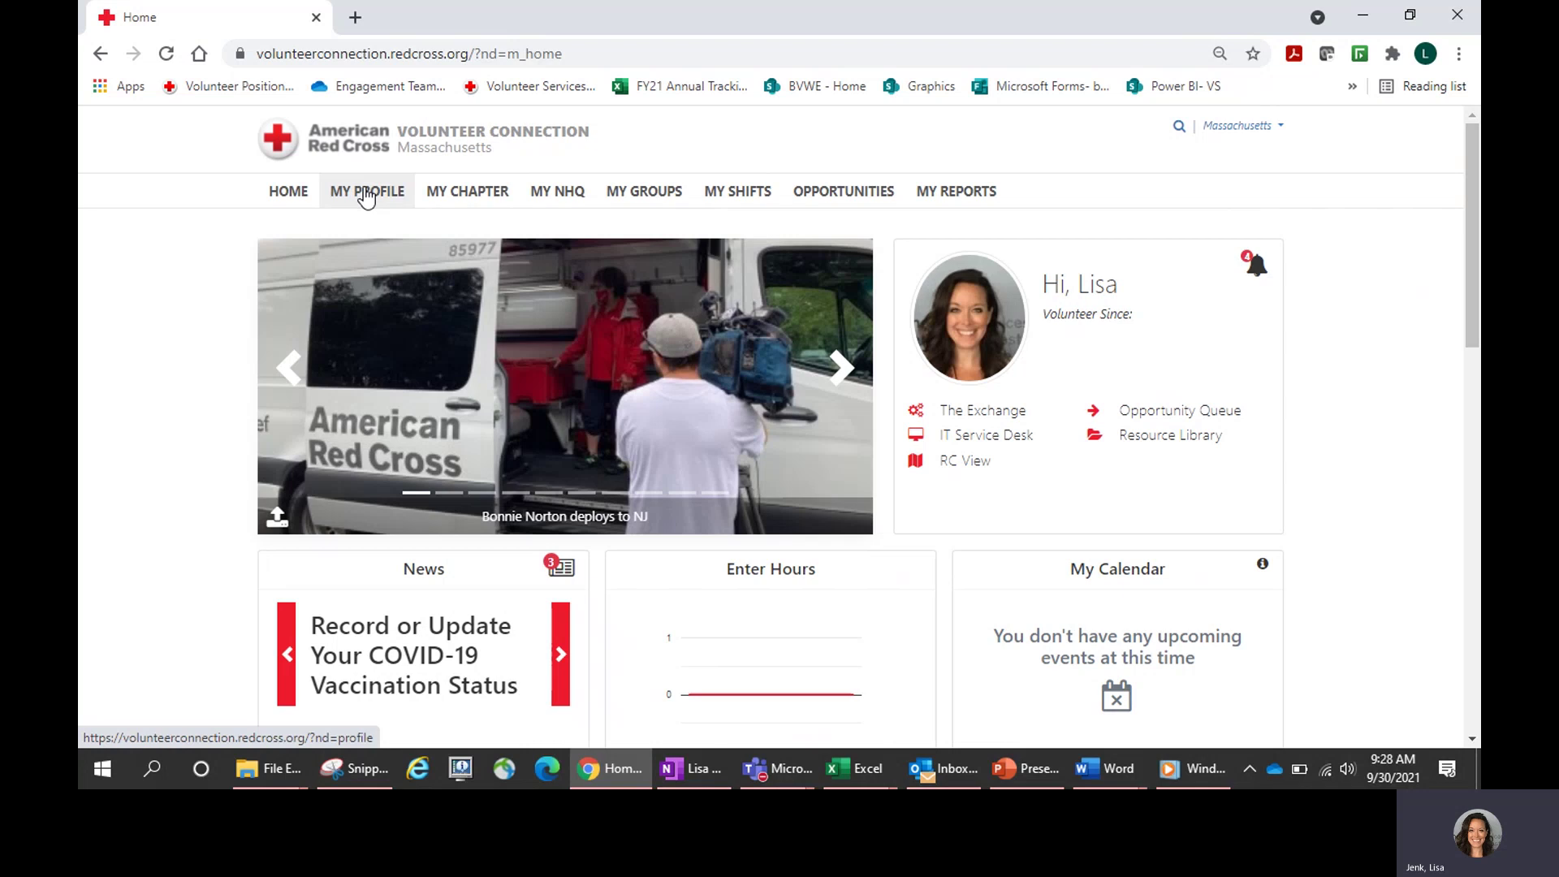
Step: Show the MY SHIFTS dropdown listing the Arizona, Lewis & Clark Blood Drive Schedule
mouse_move(745, 195)
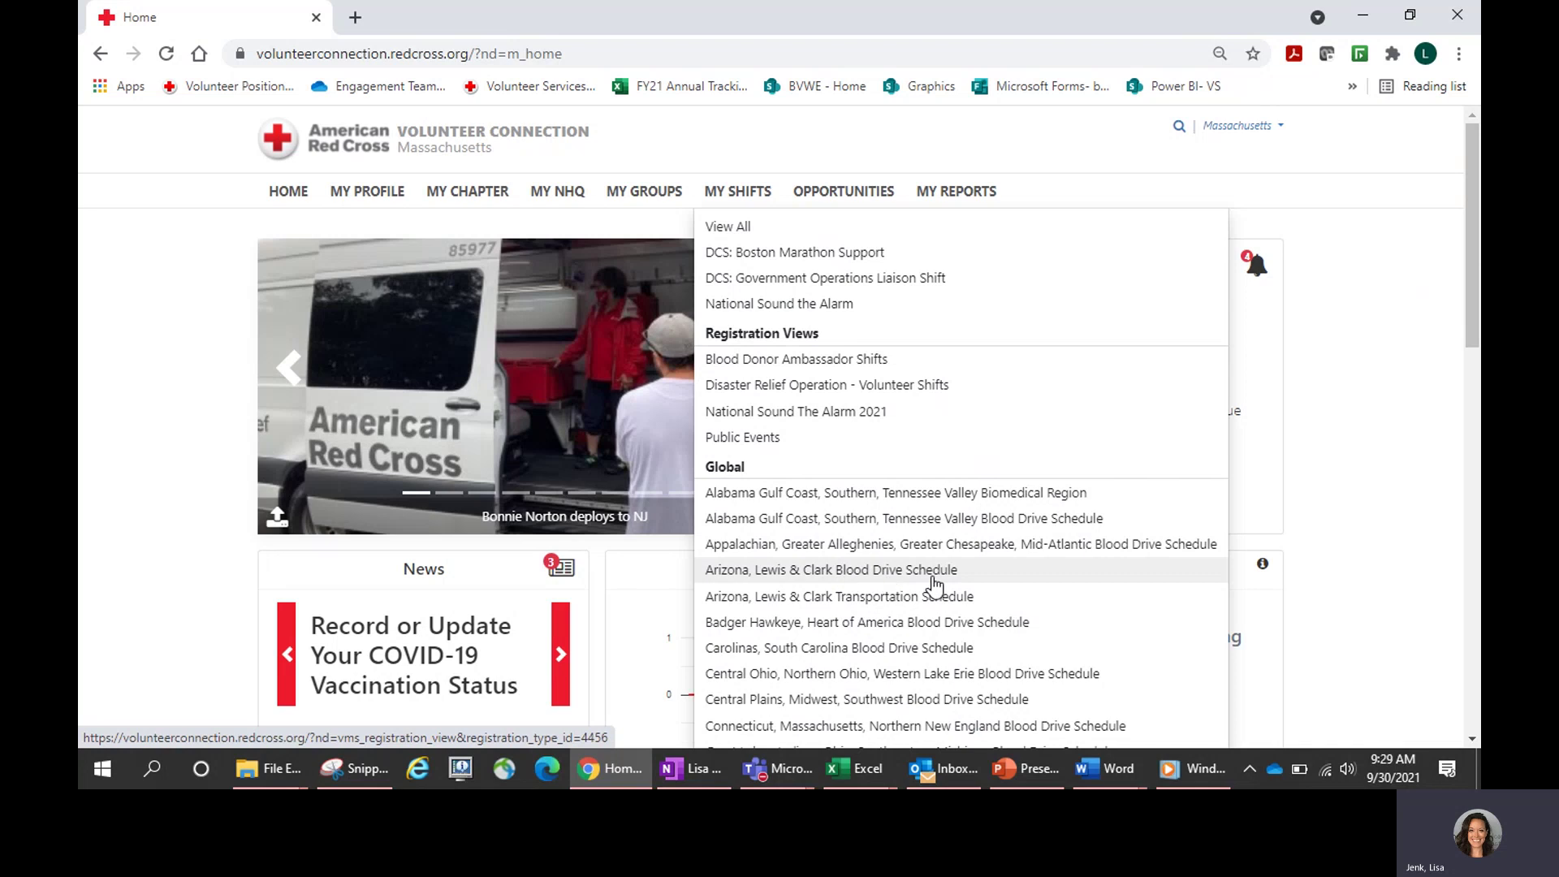
click(724, 571)
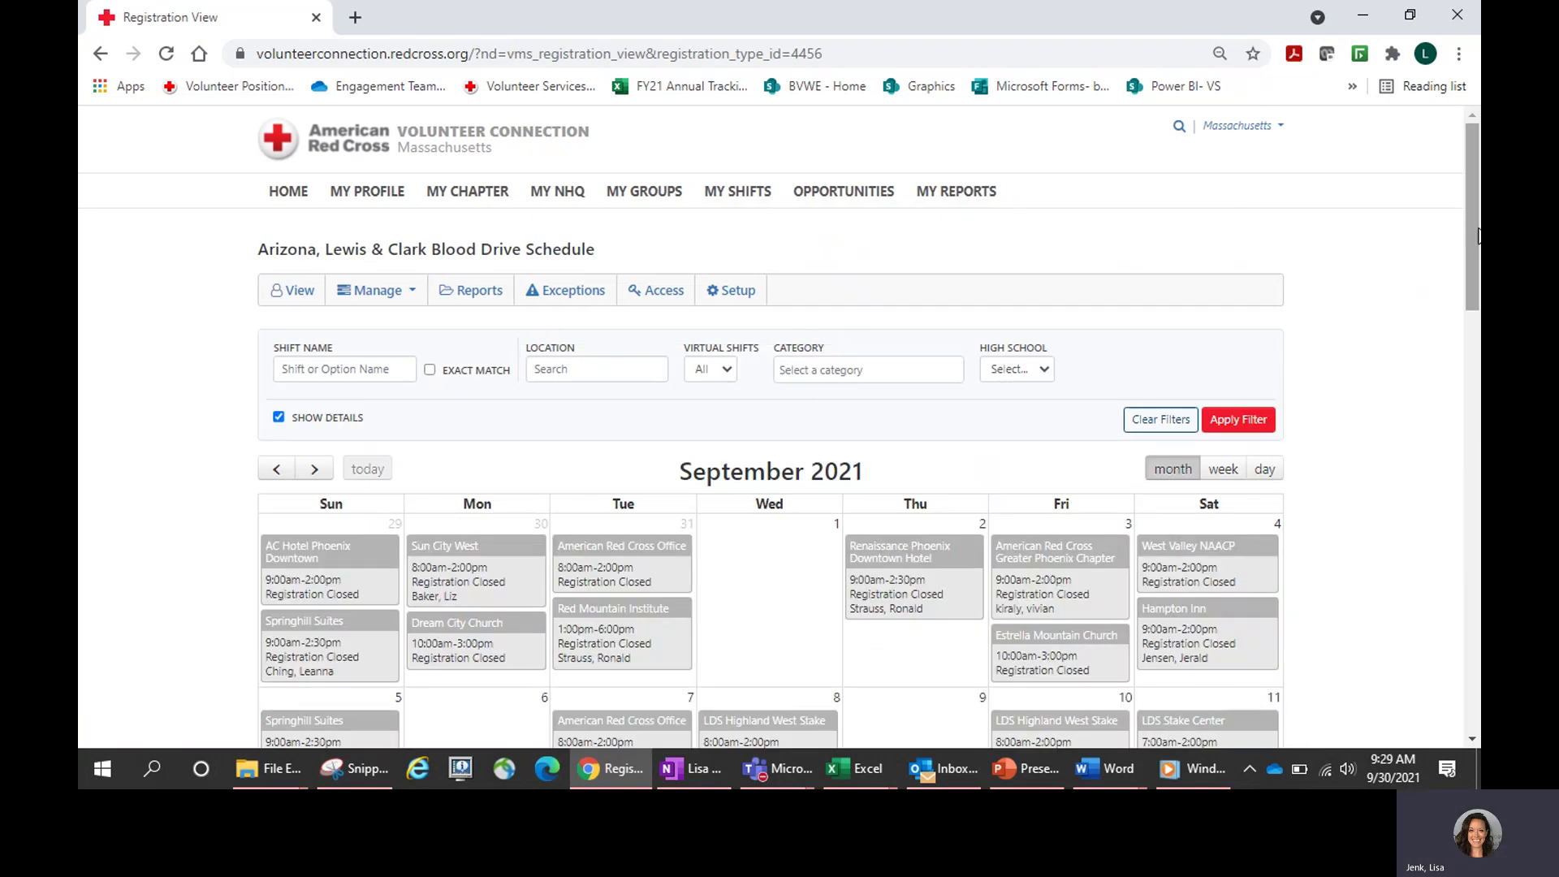
drag(1473, 221, 1473, 246)
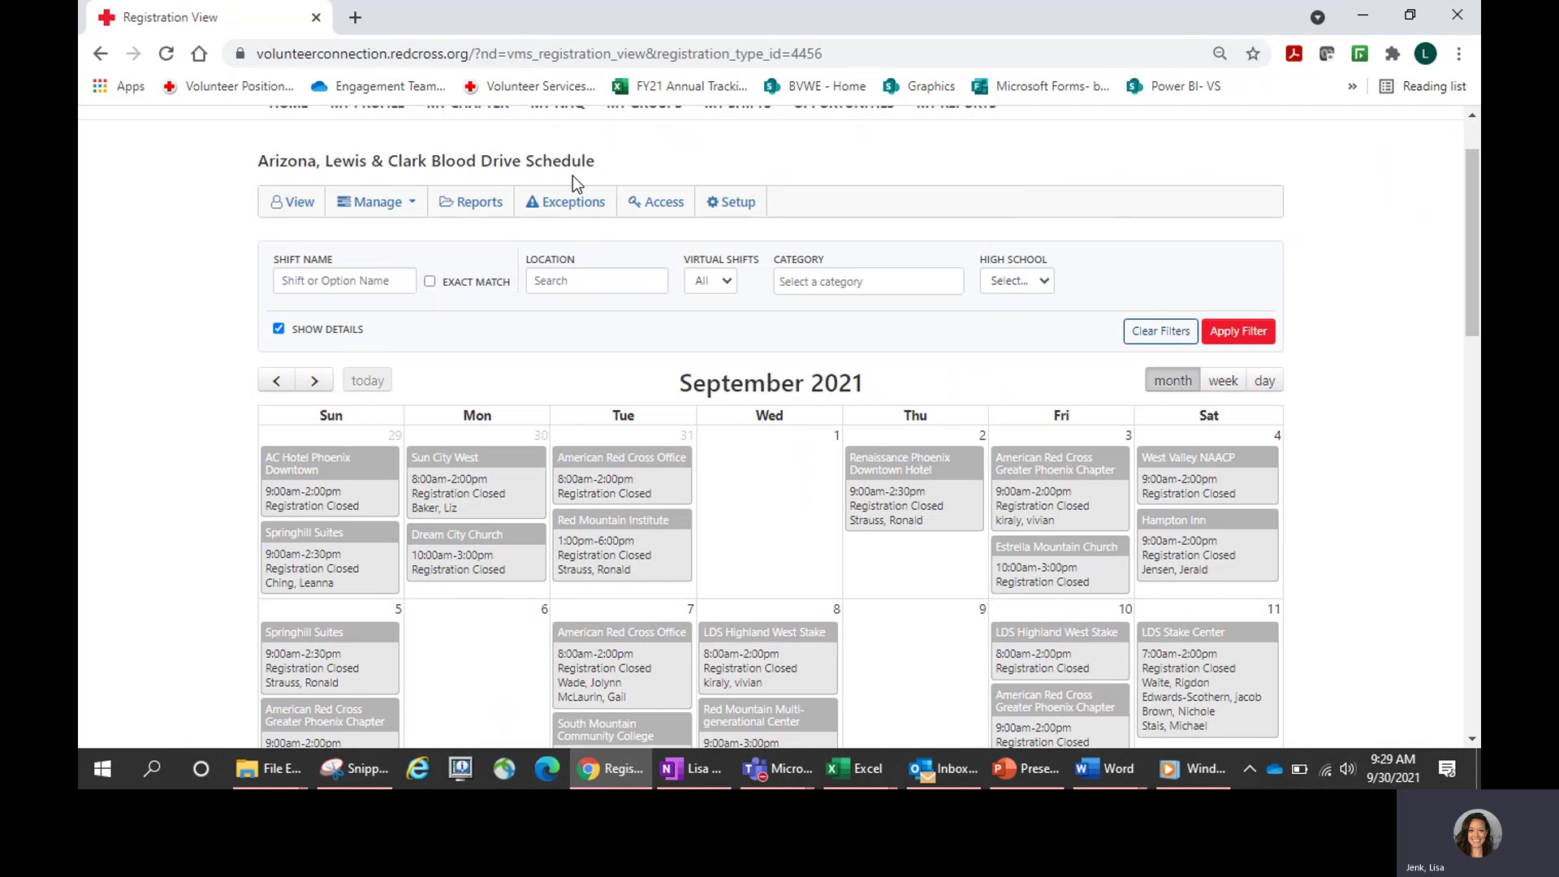
scroll(1479, 249, down, 1)
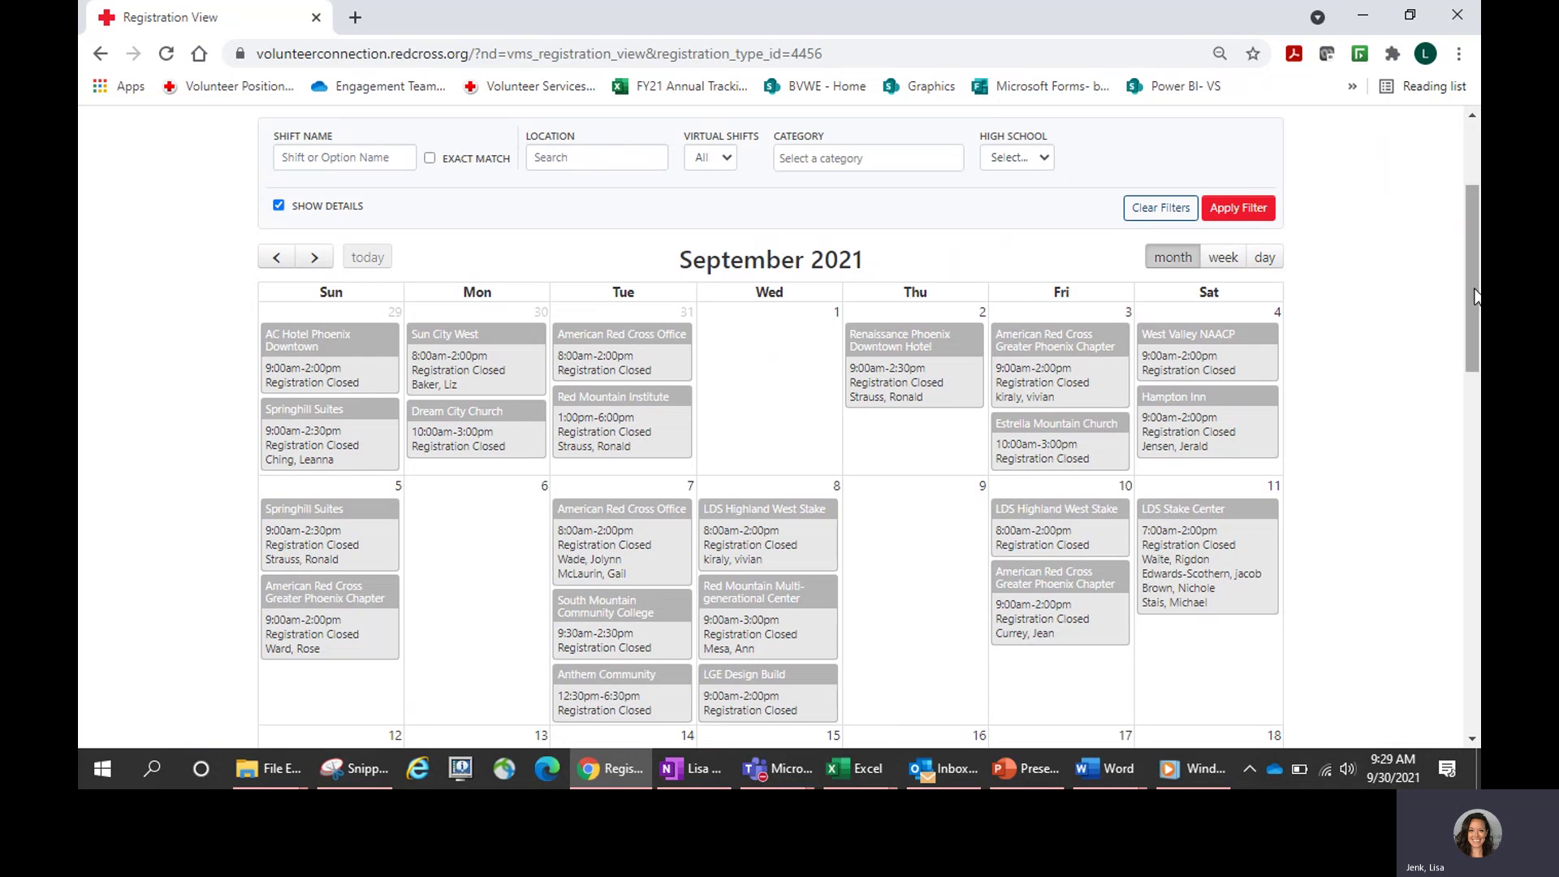
drag(1473, 290, 1473, 287)
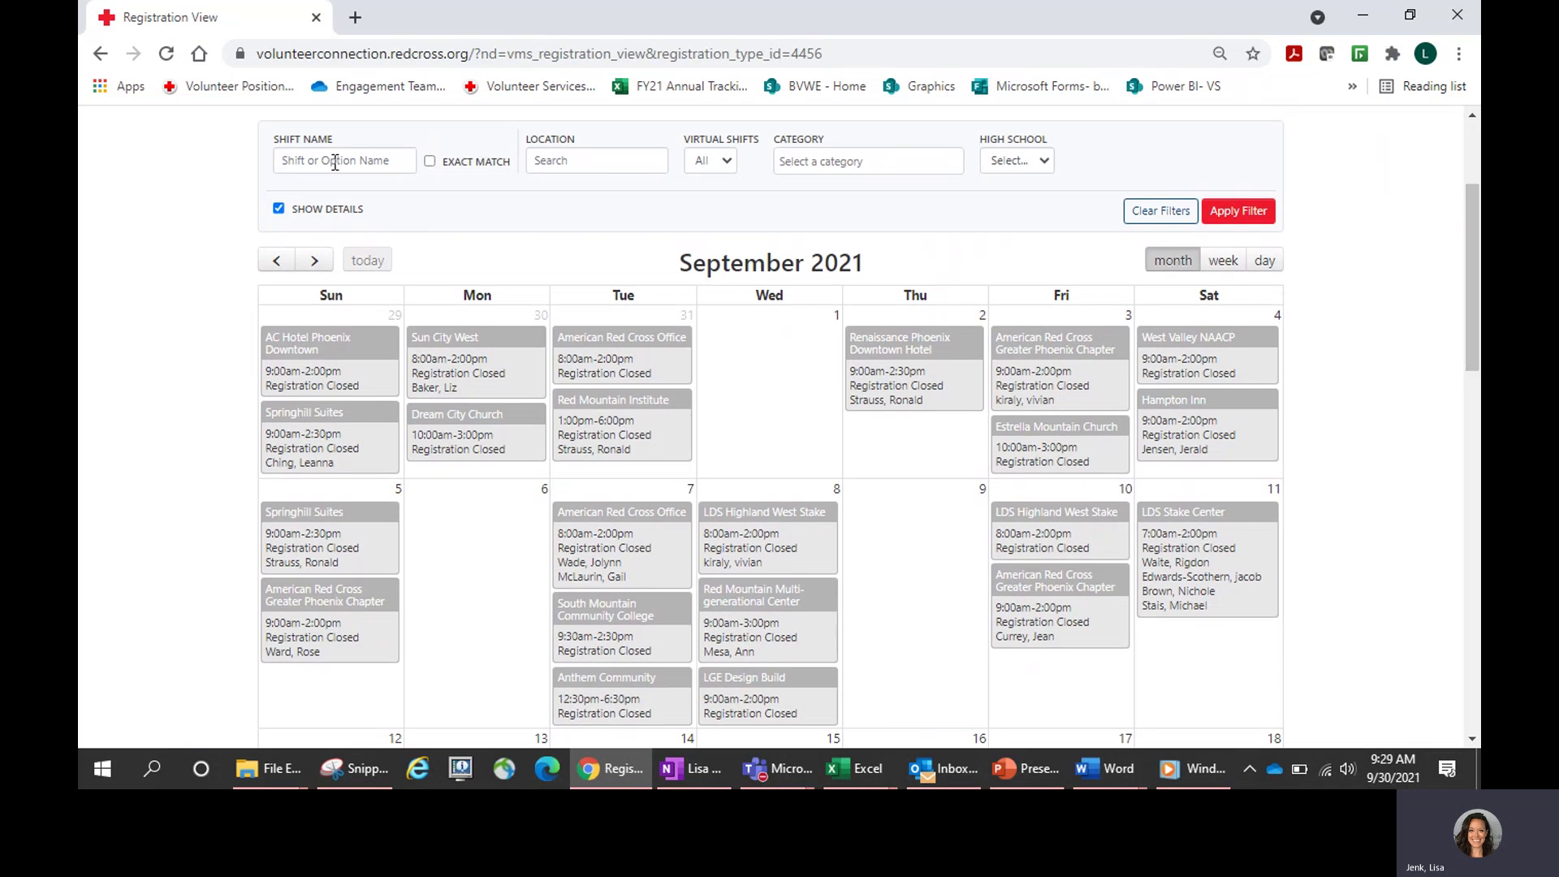
Step: Filter the blood drive calendar by location 'Scottsdale' and scroll through September's results
click(588, 163)
text(Scottsdale)
click(1242, 219)
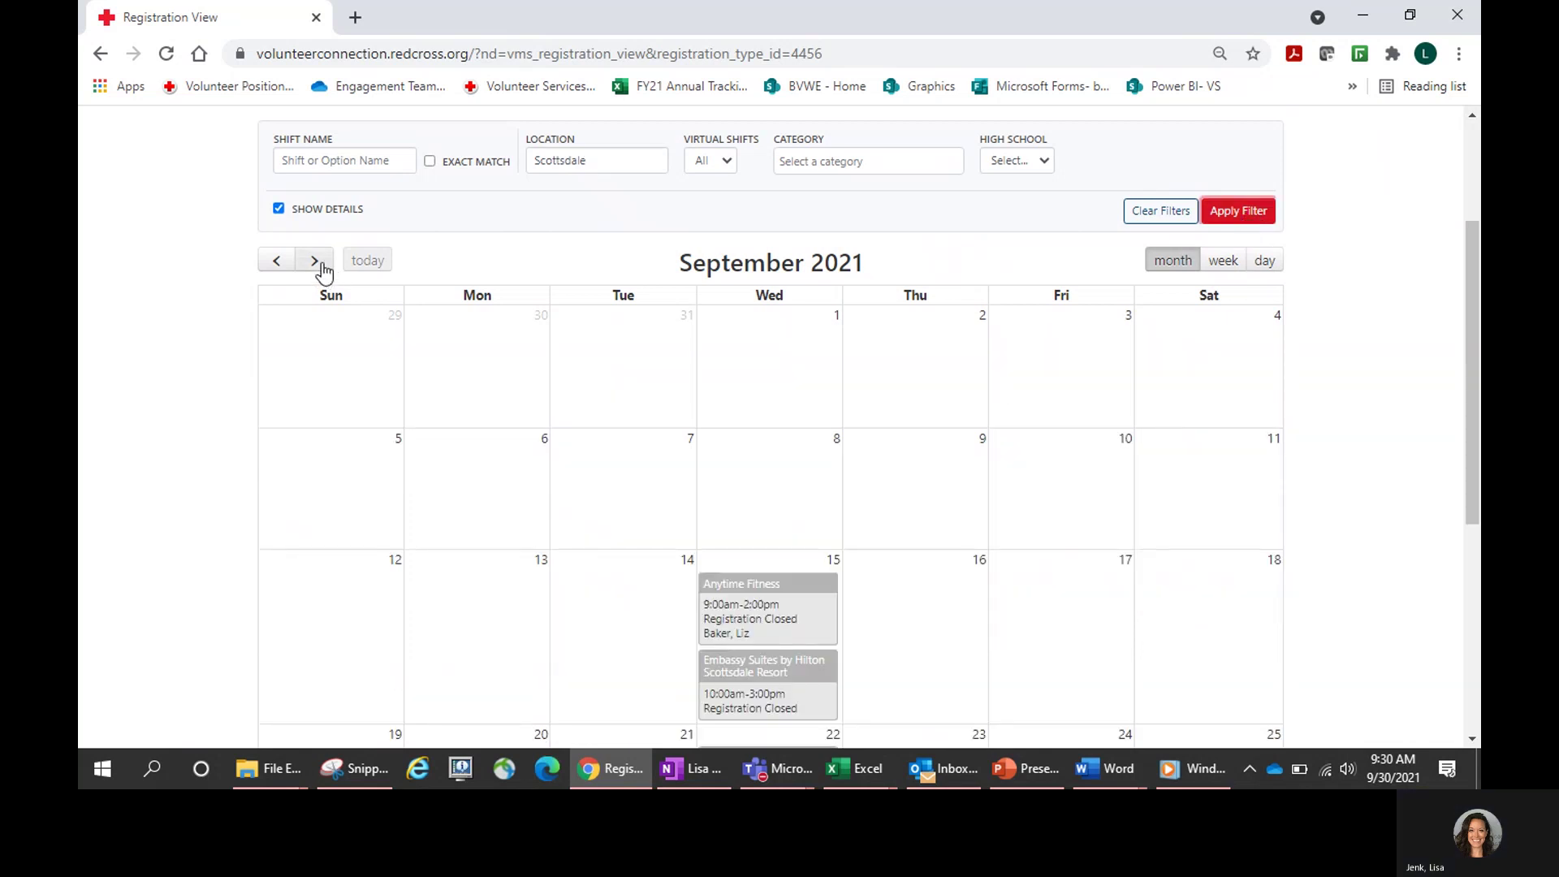
drag(1476, 438, 1478, 585)
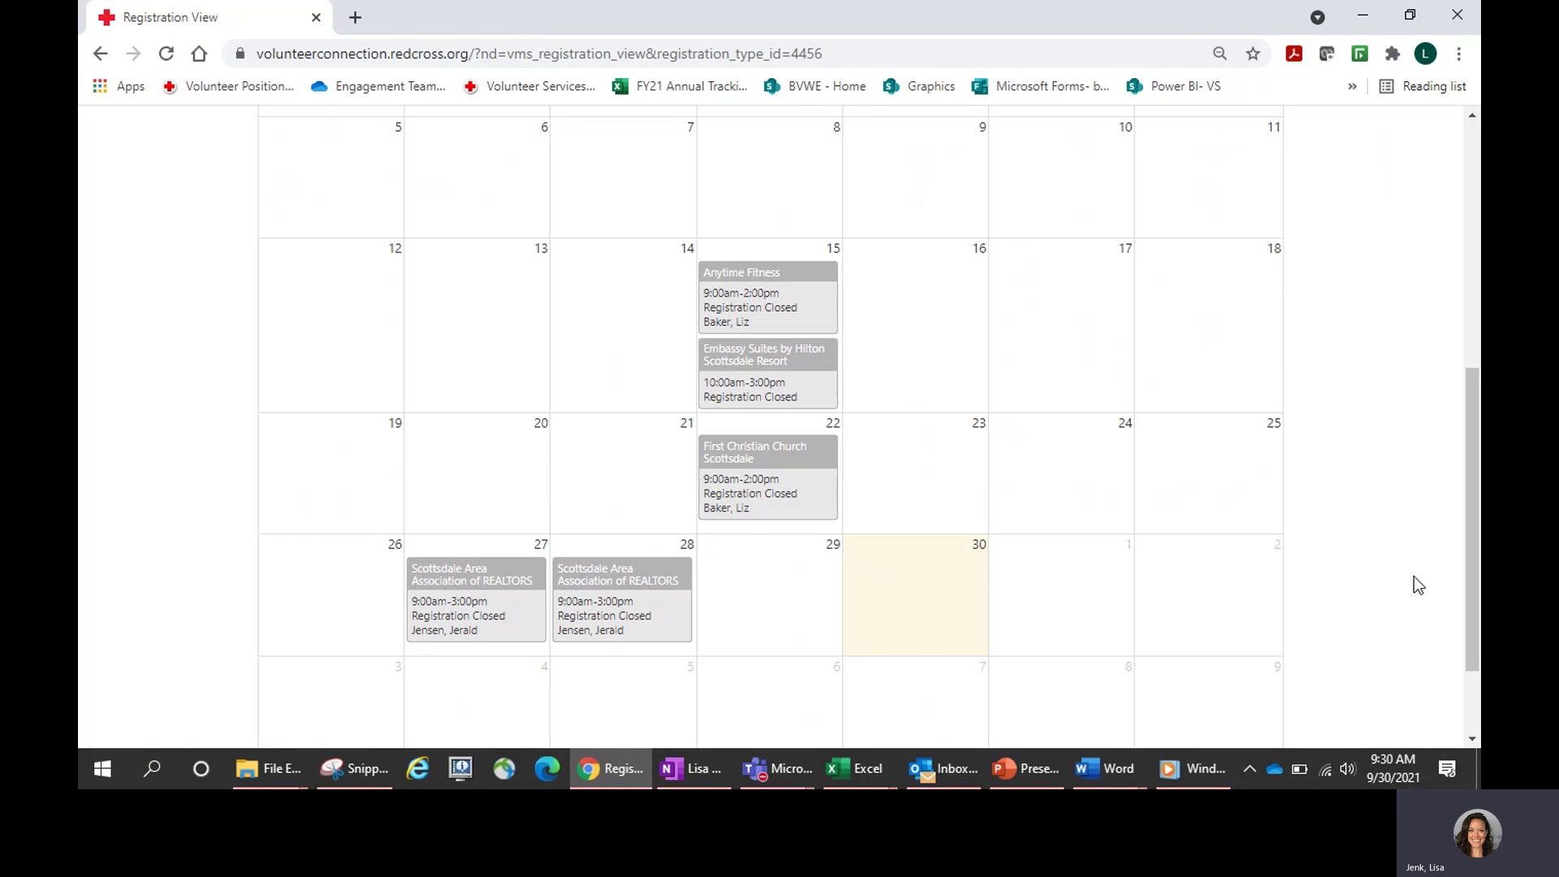
drag(1475, 595, 1477, 402)
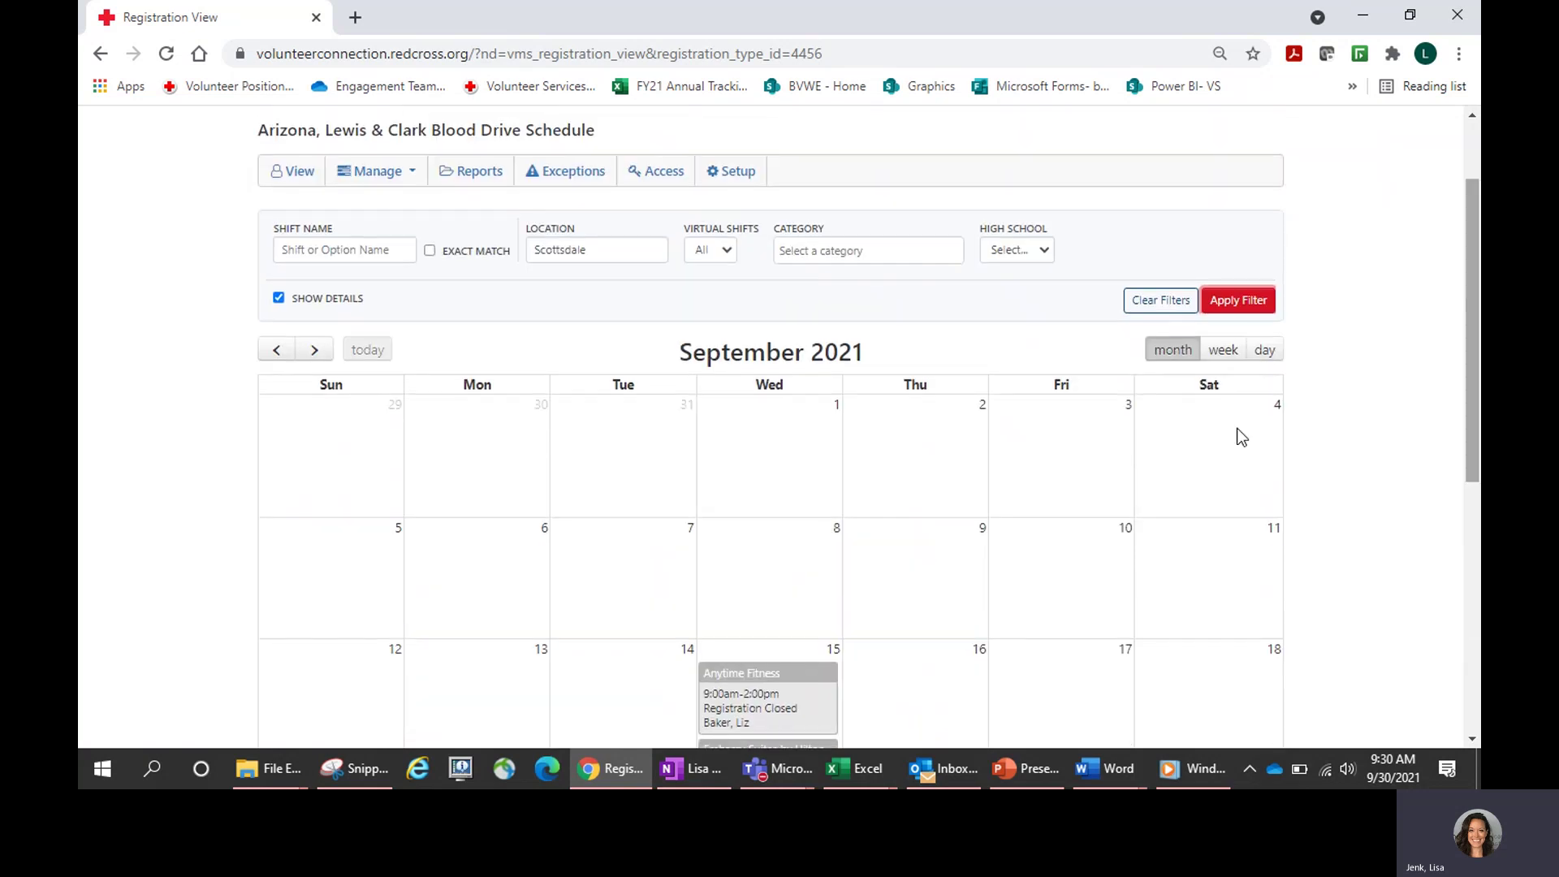
Step: Move the Scottsdale-filtered calendar to October 2021 and scroll to the week of the 17th
click(316, 352)
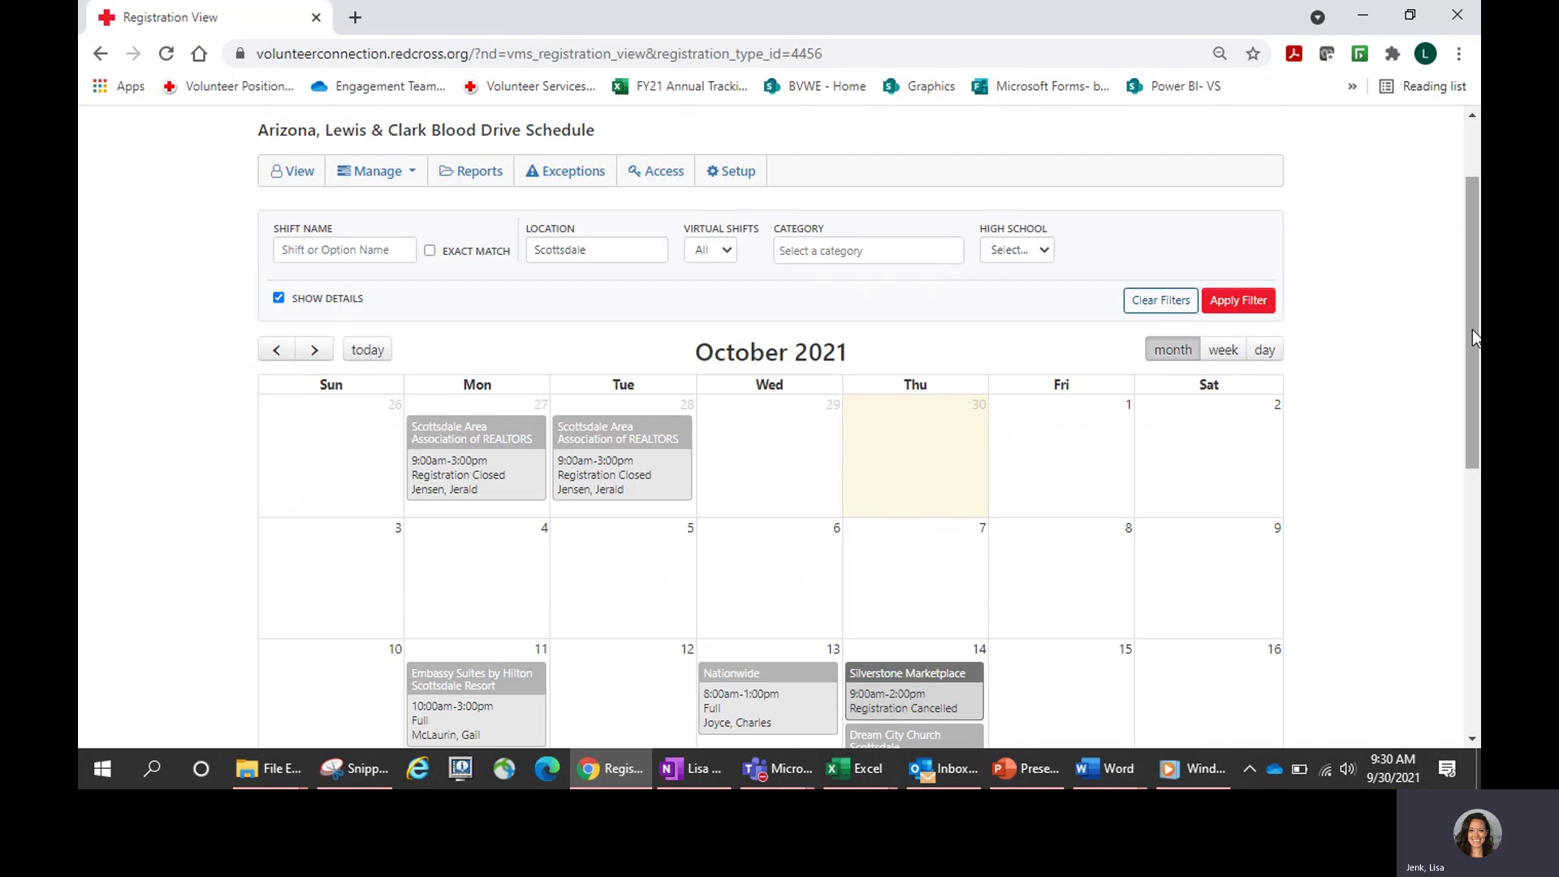
drag(1473, 339, 1479, 490)
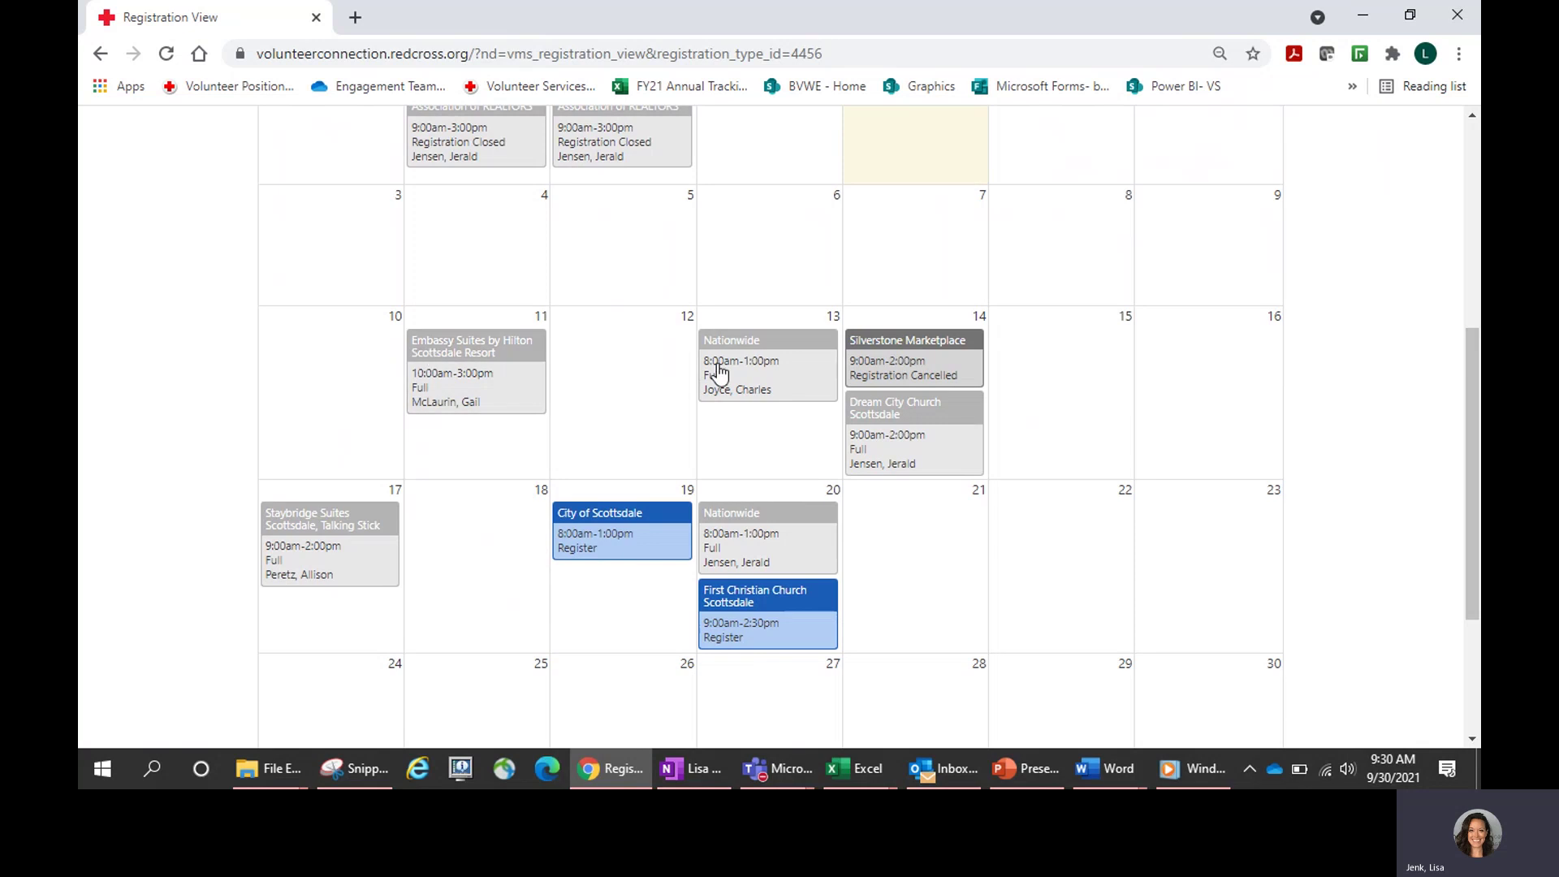
Step: Open the October 19 City of Scottsdale event to view its Donor Ambassador shift details
click(652, 547)
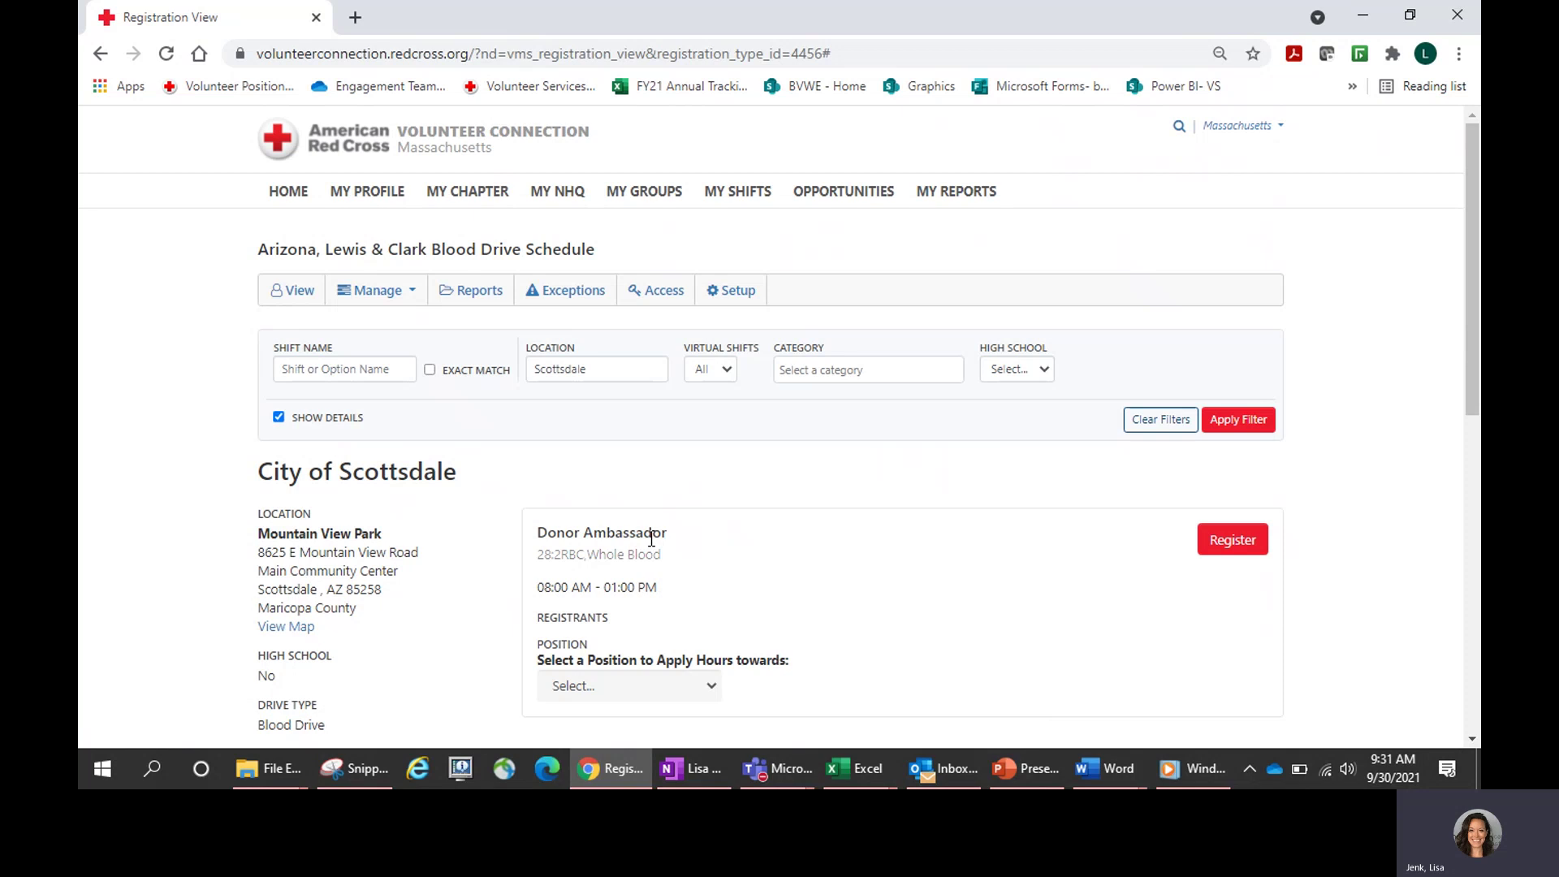
drag(1472, 292, 1477, 373)
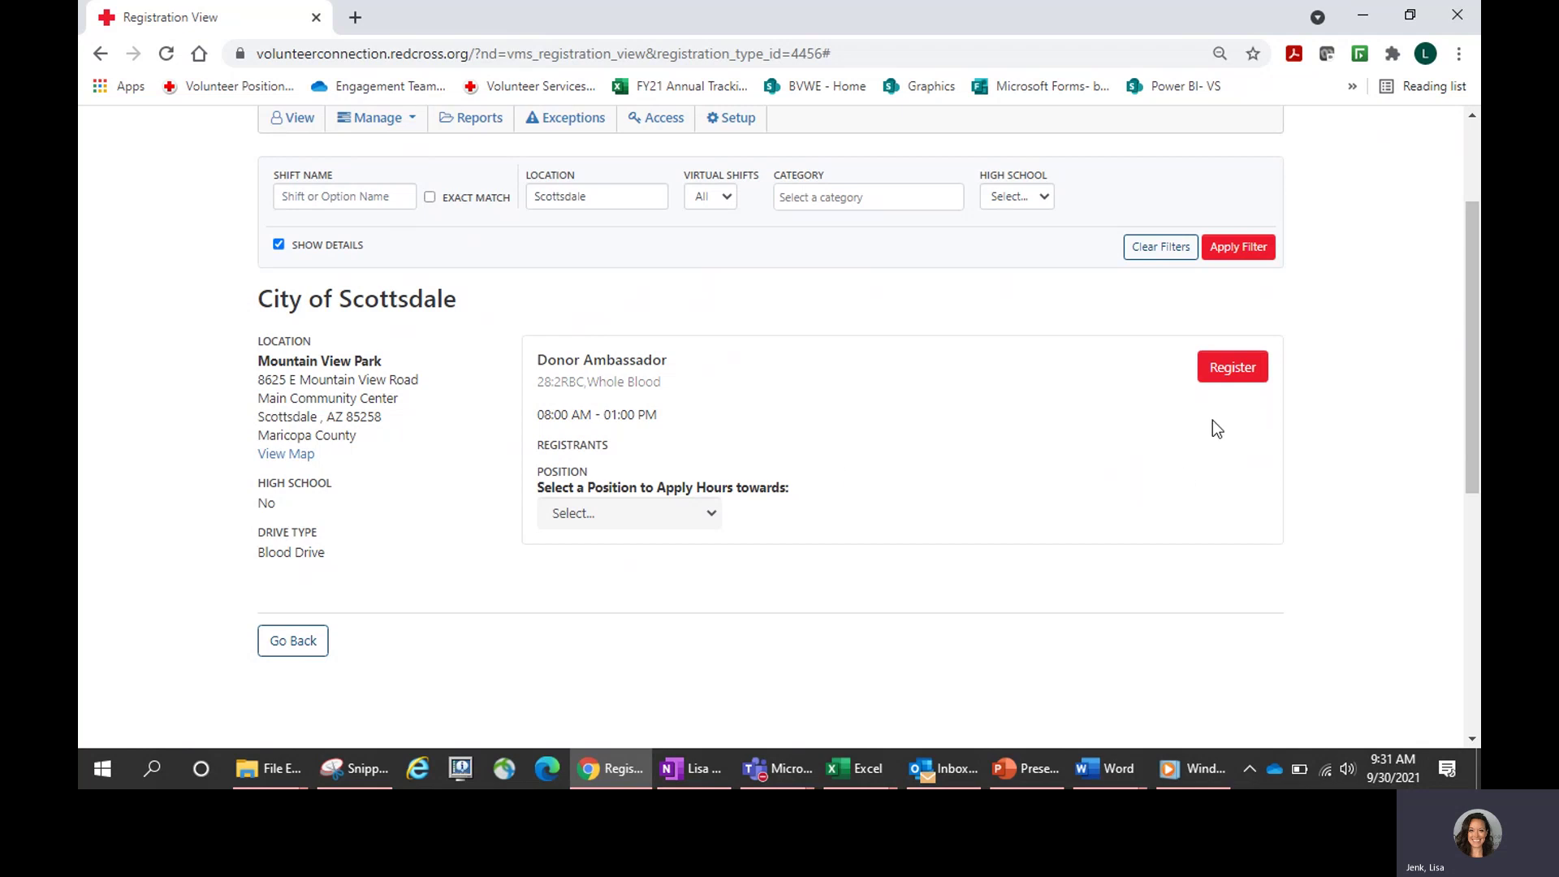
Step: Register for the Oct 19 Donor Ambassador shift under Arizona and Lewis & Clark: Biomedical Volunteer Manager
click(1231, 372)
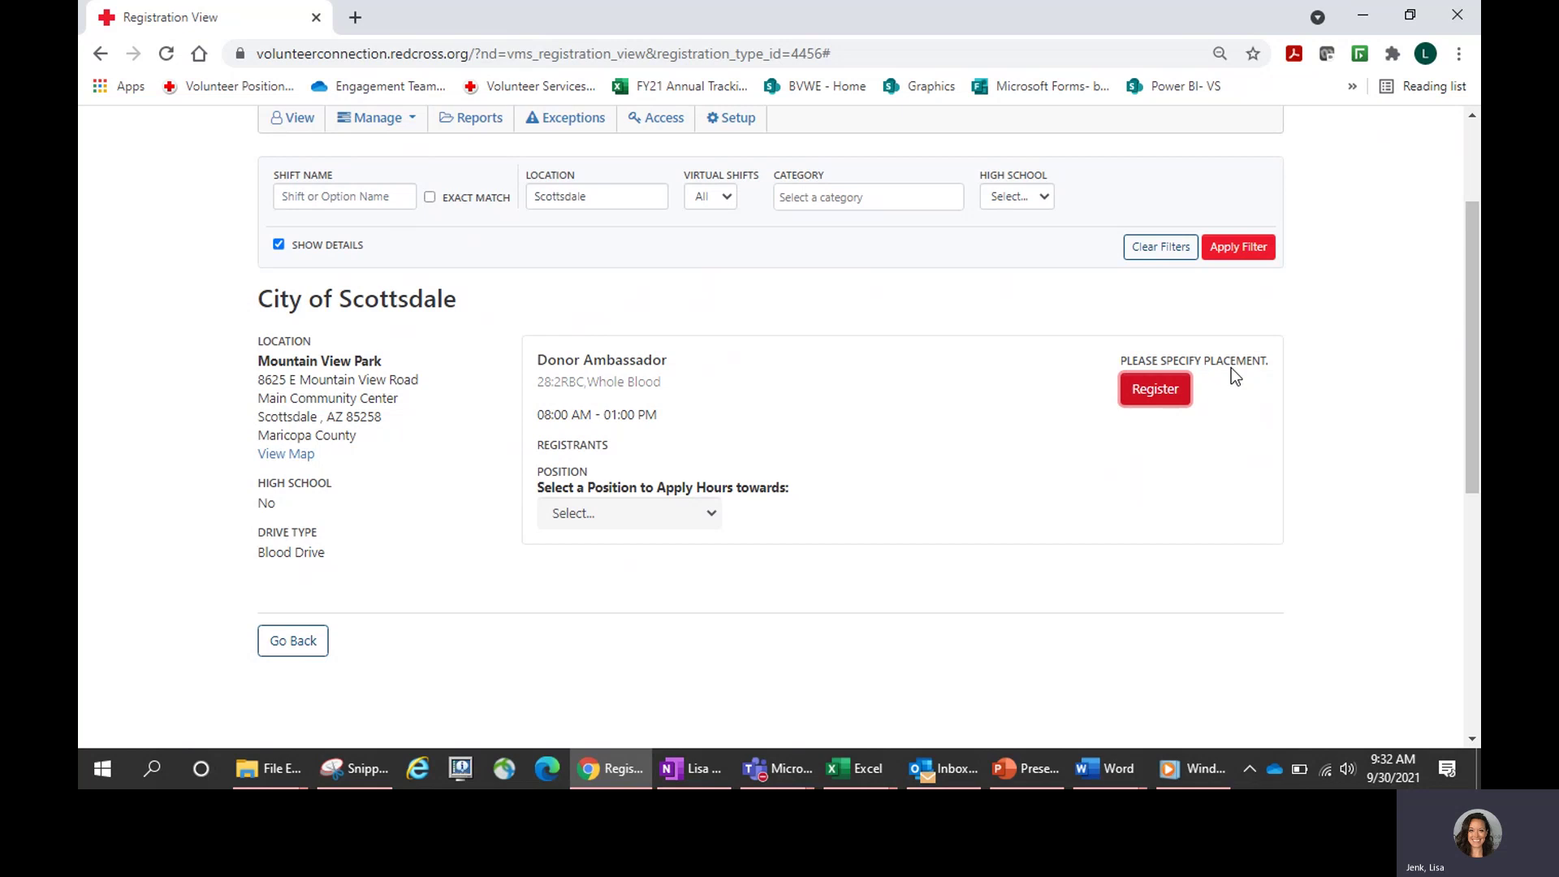
click(712, 514)
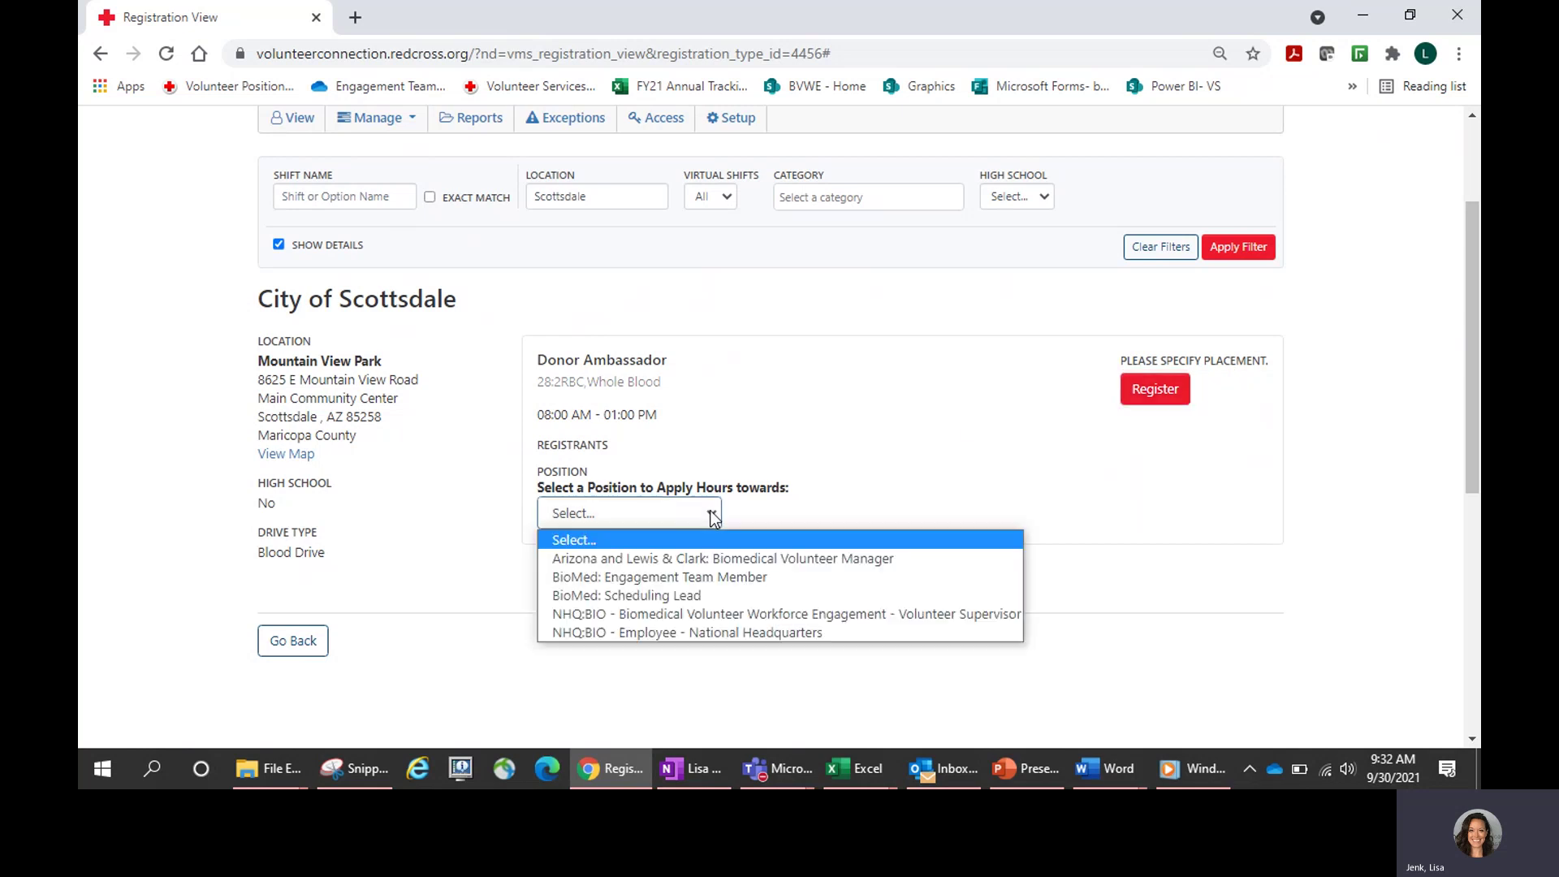
click(586, 559)
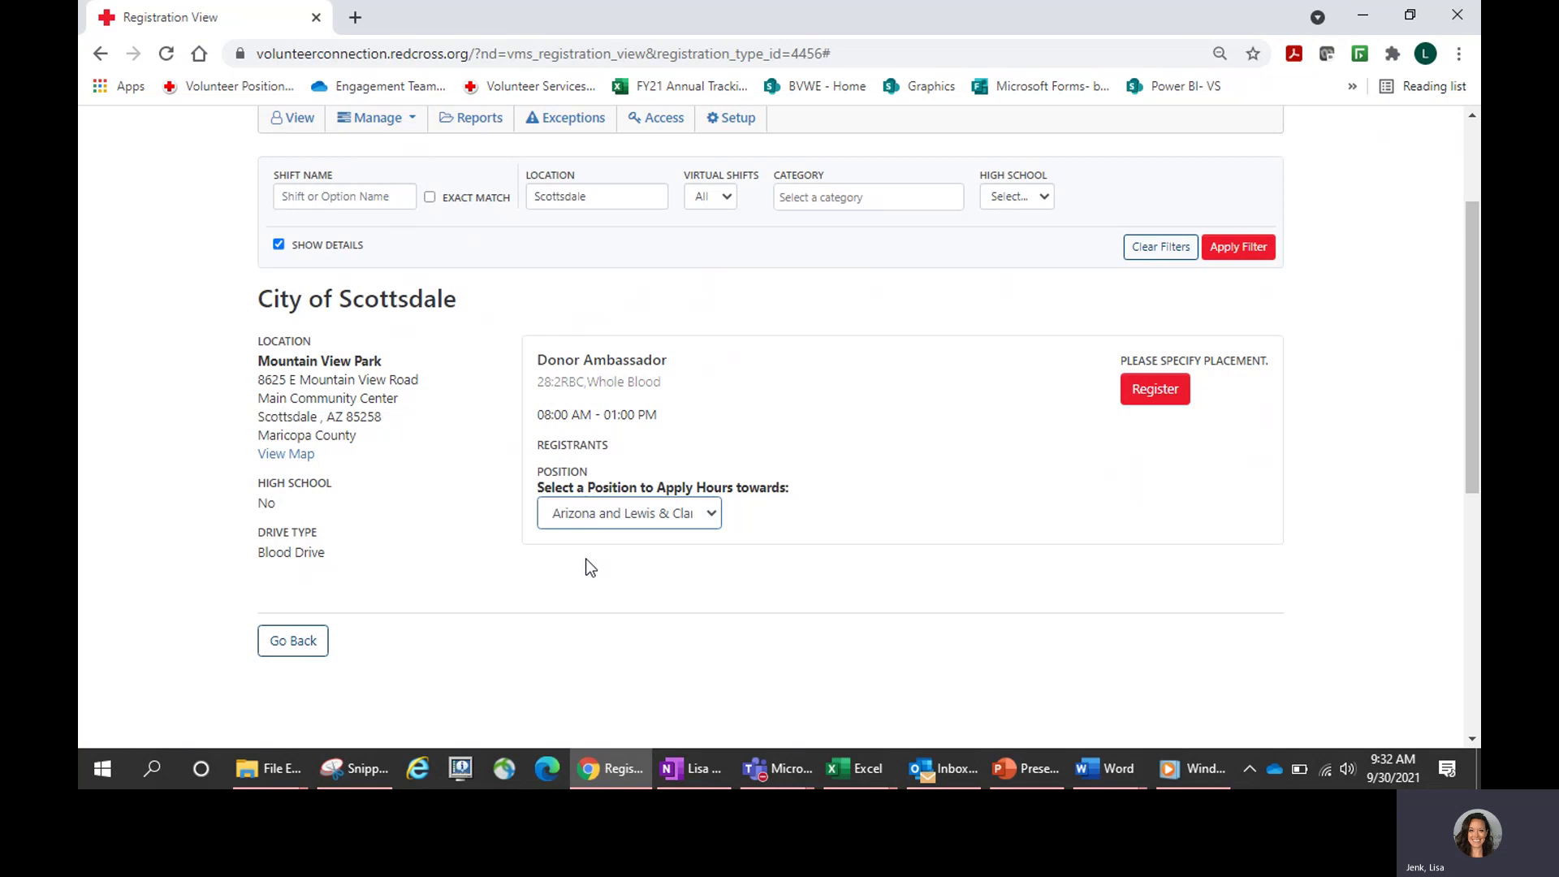
click(1153, 395)
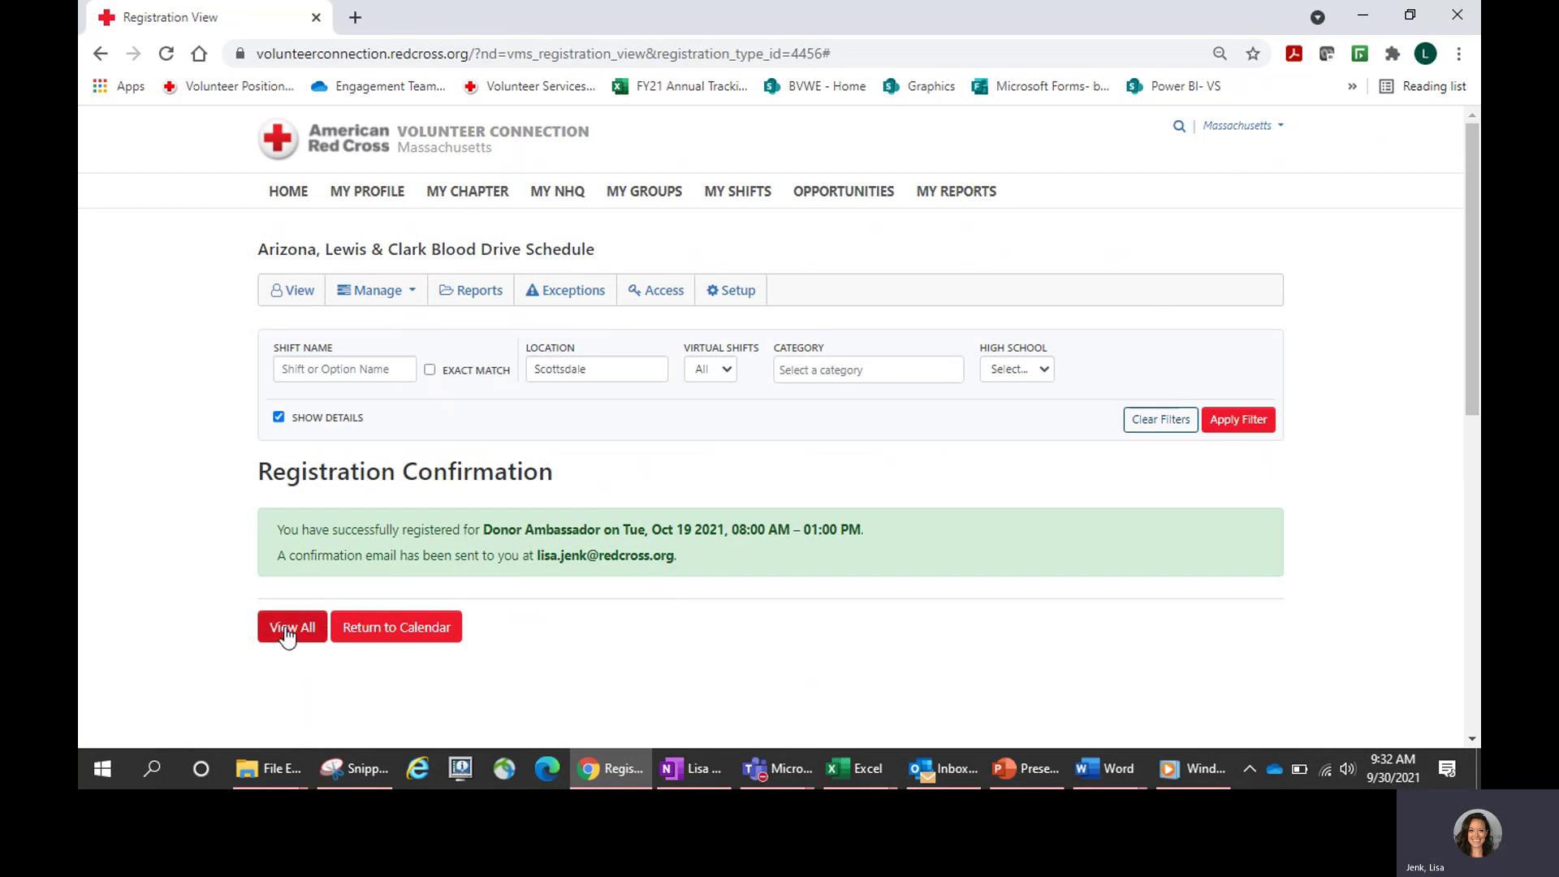
Step: Return to the October calendar and confirm the Oct 19 City of Scottsdale shift reads Registered
click(368, 629)
drag(1471, 258, 1479, 508)
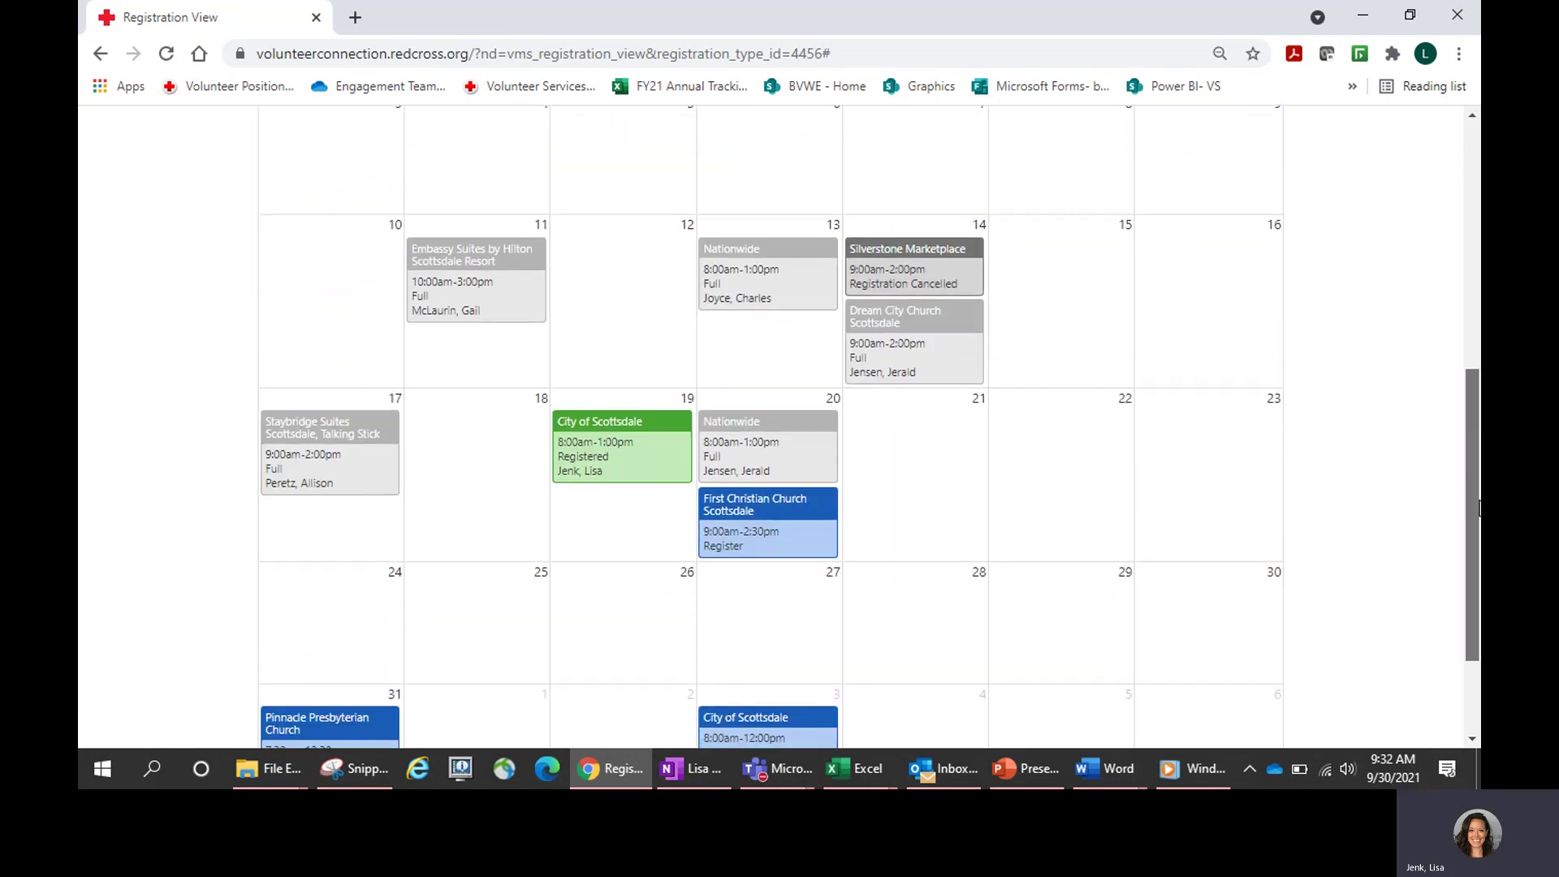
drag(1479, 519, 1479, 552)
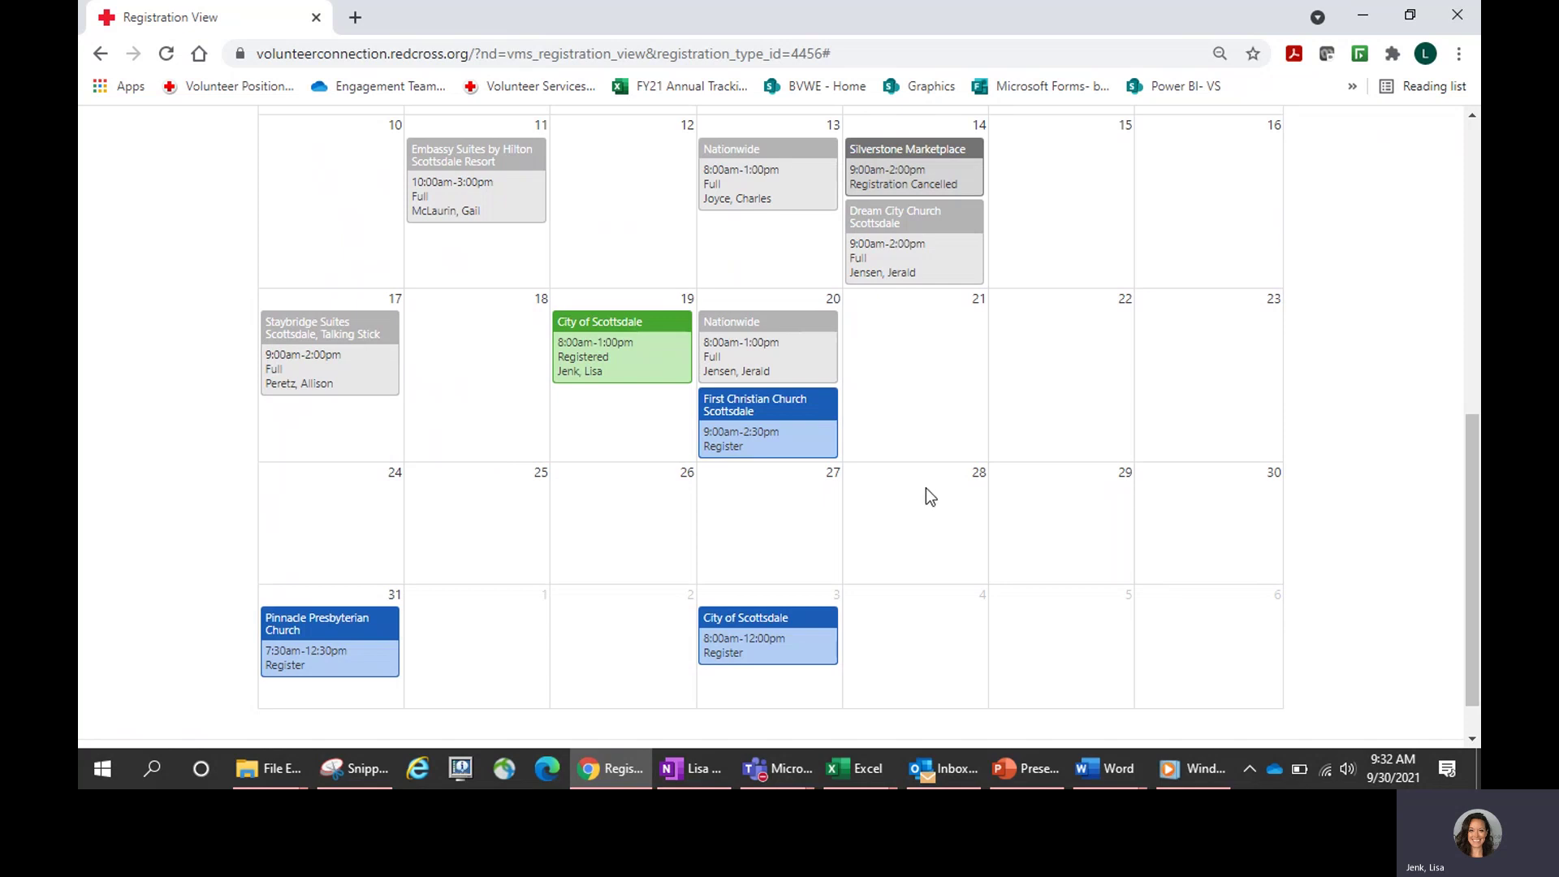
drag(1471, 530, 1471, 237)
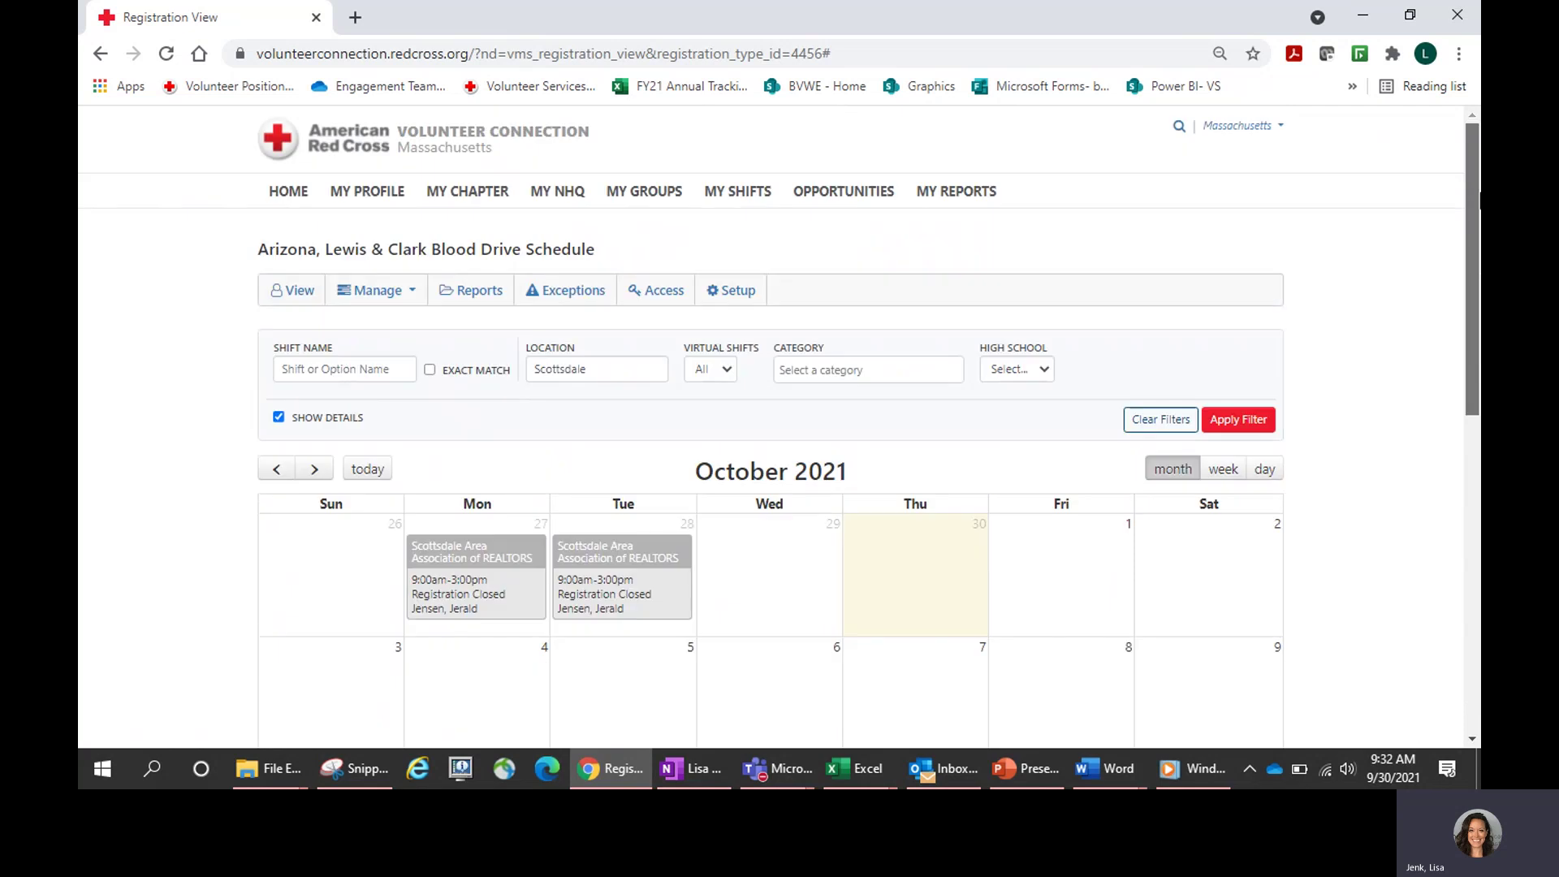
Step: Return to the home page and find the Oct 19 Donor Ambassador shift in My Calendar
click(294, 198)
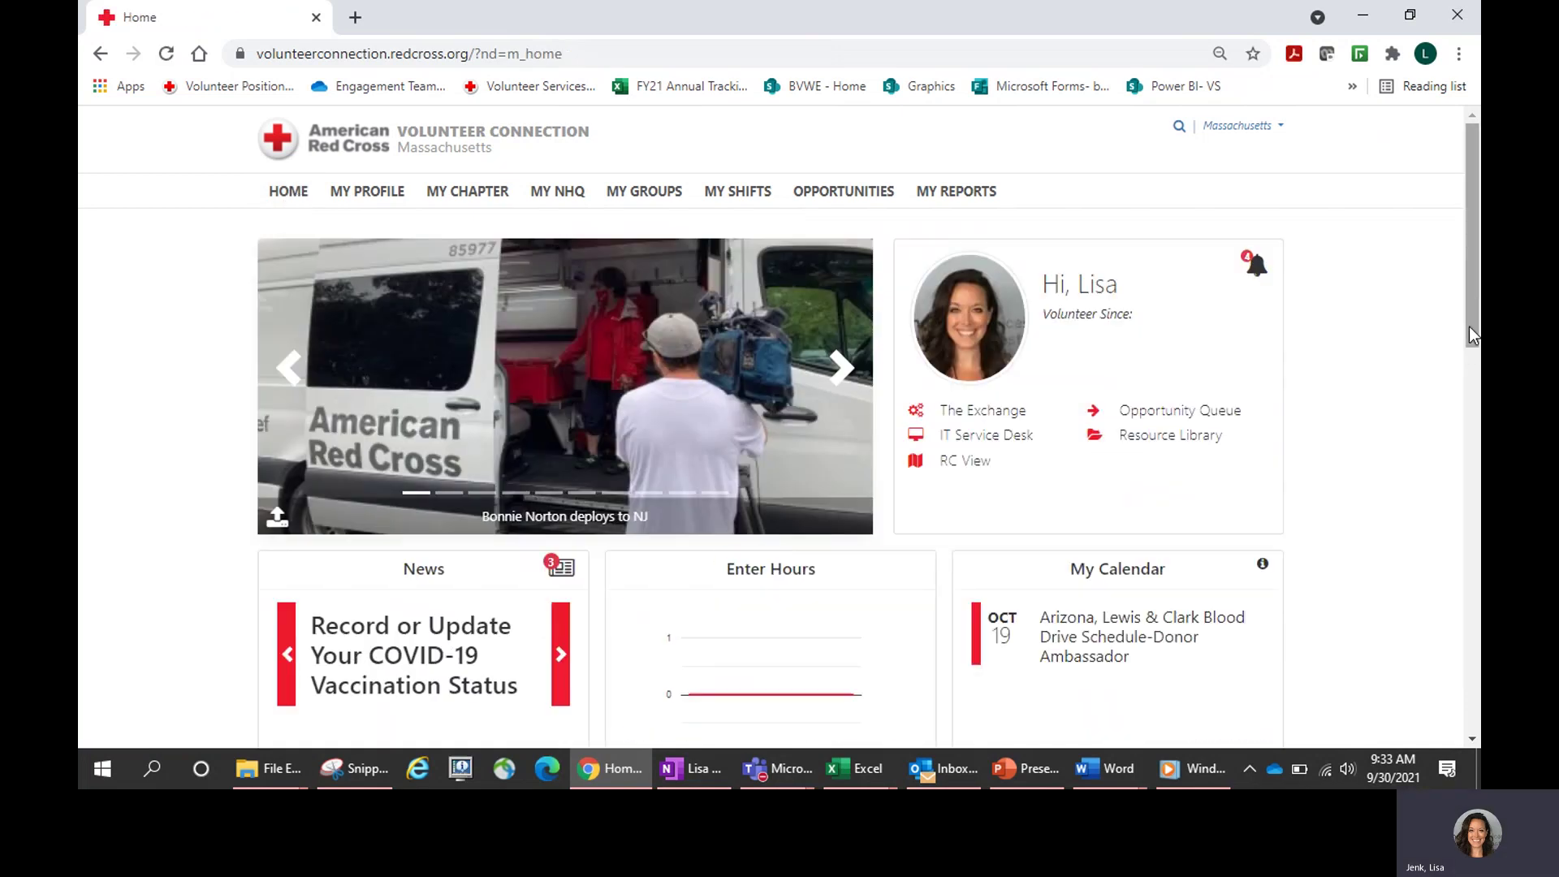
drag(1471, 294, 1474, 374)
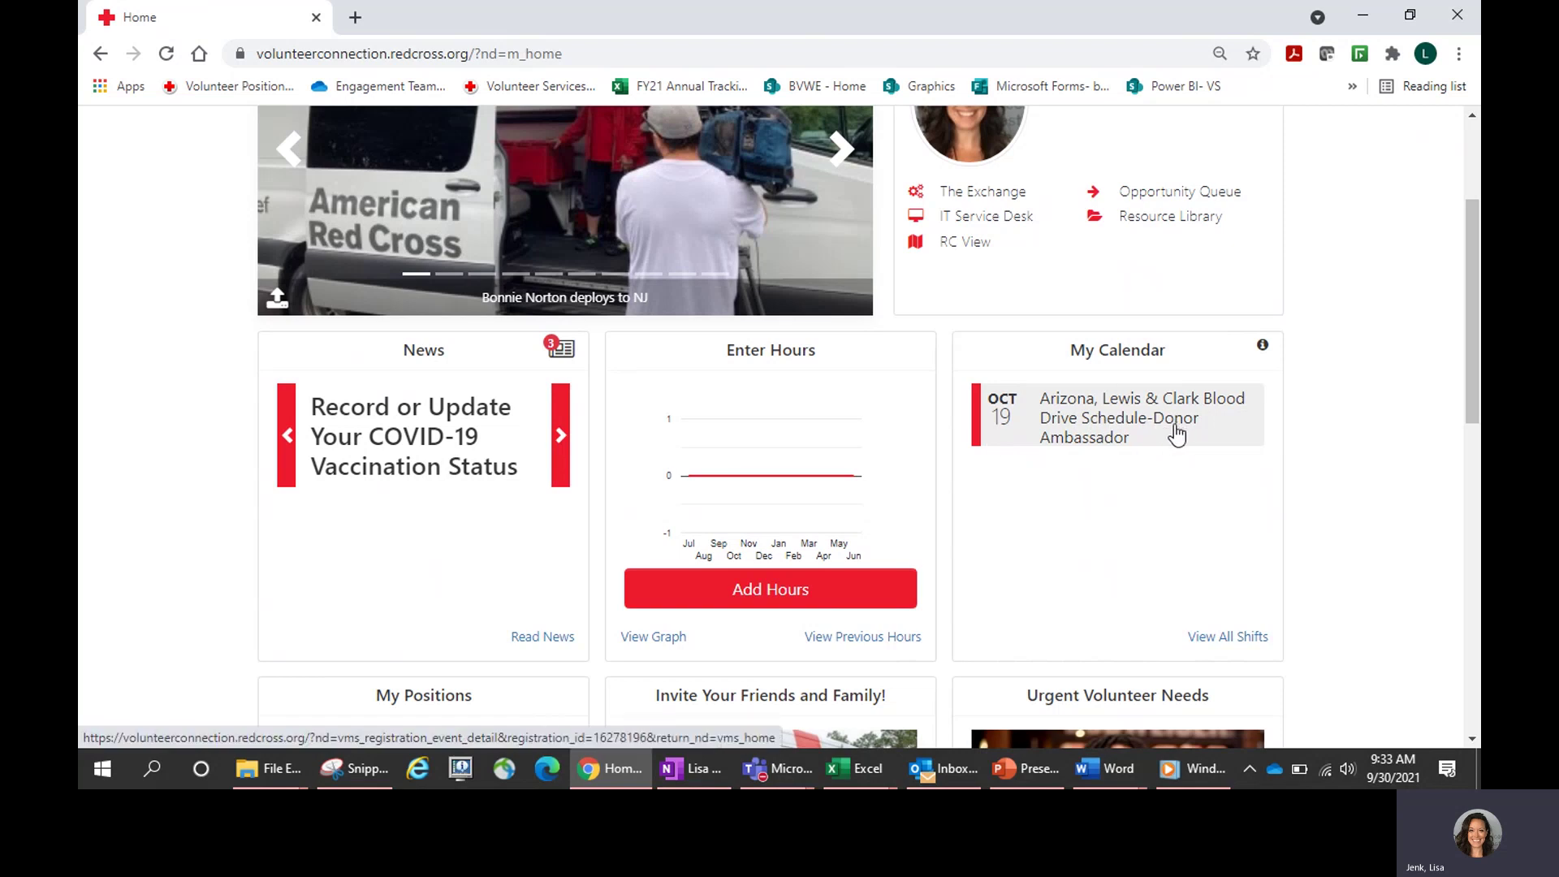
drag(1475, 364, 1477, 296)
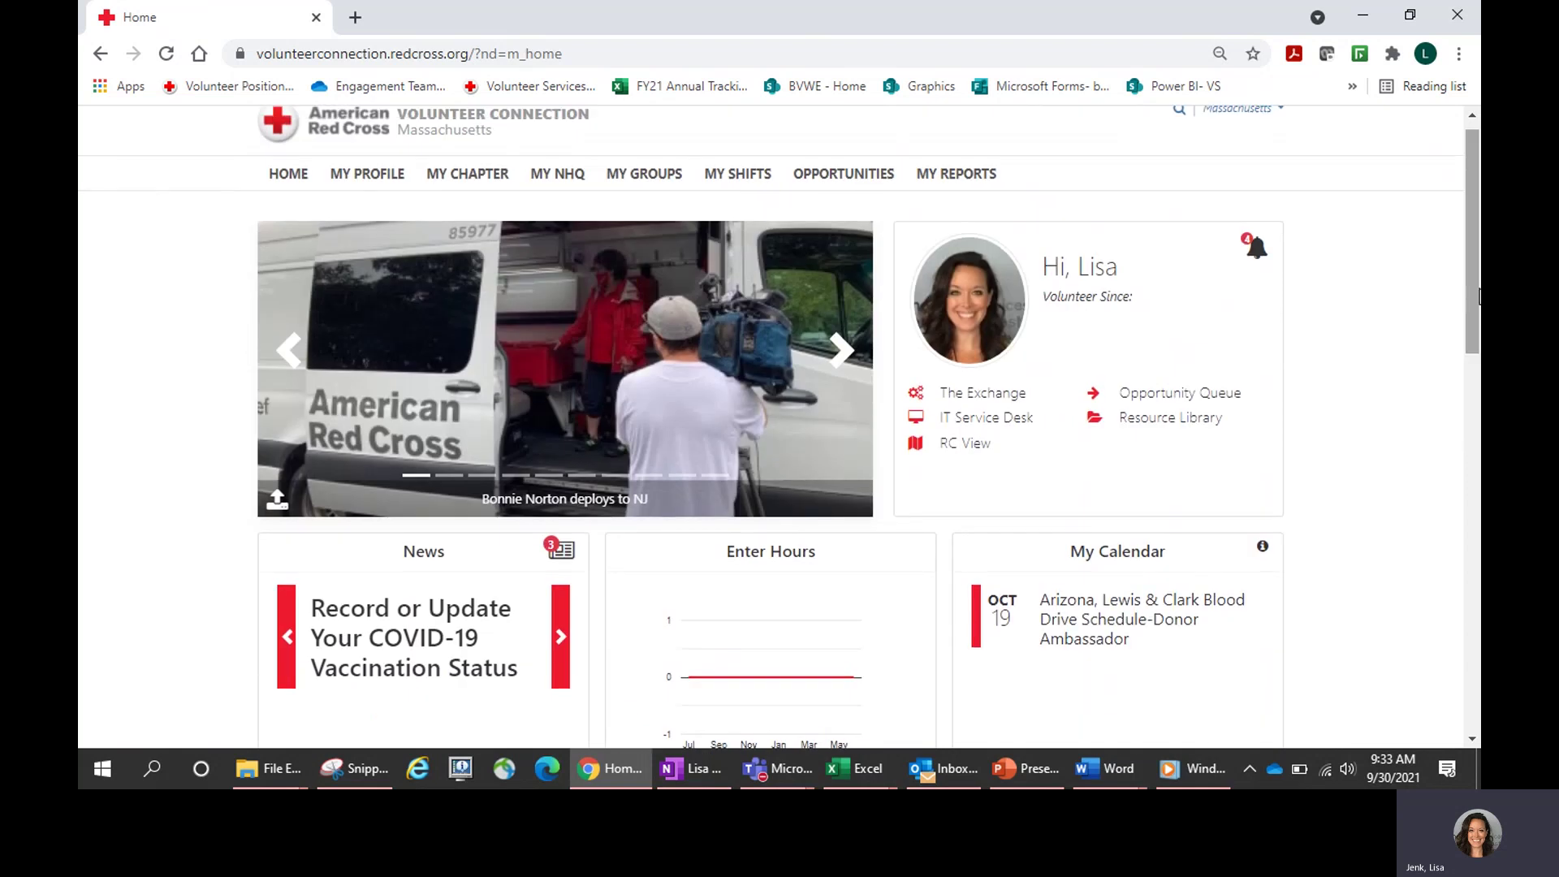